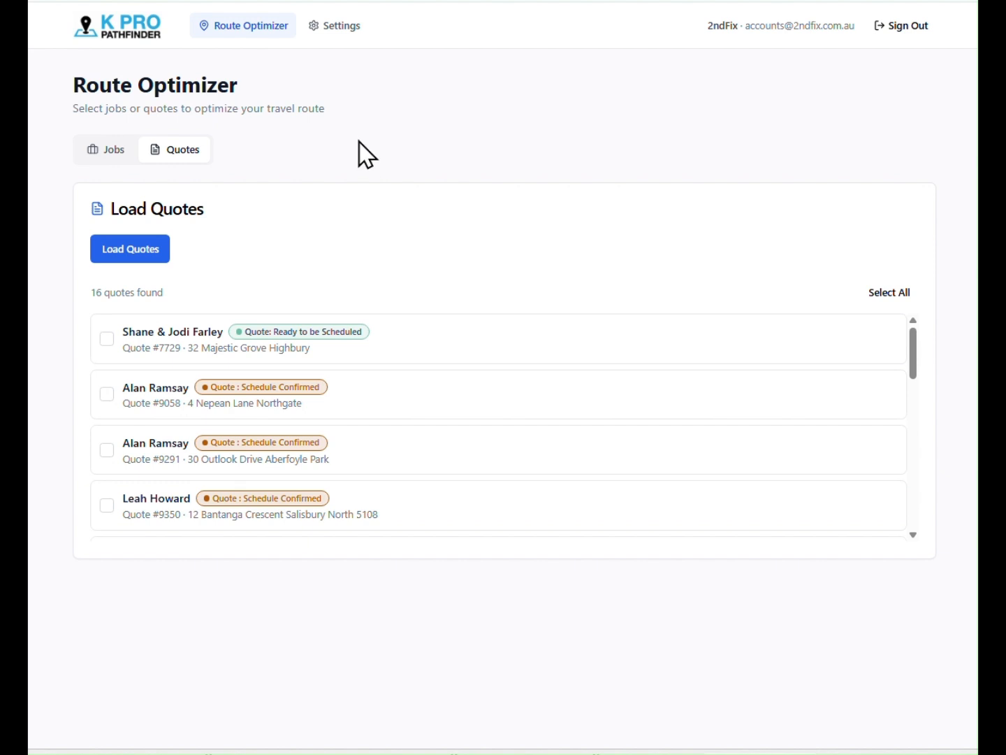
Step: Open the settings and highlight the office address to review the route start and end locations
{"action": "left_click", "coordinate": [334, 28]}
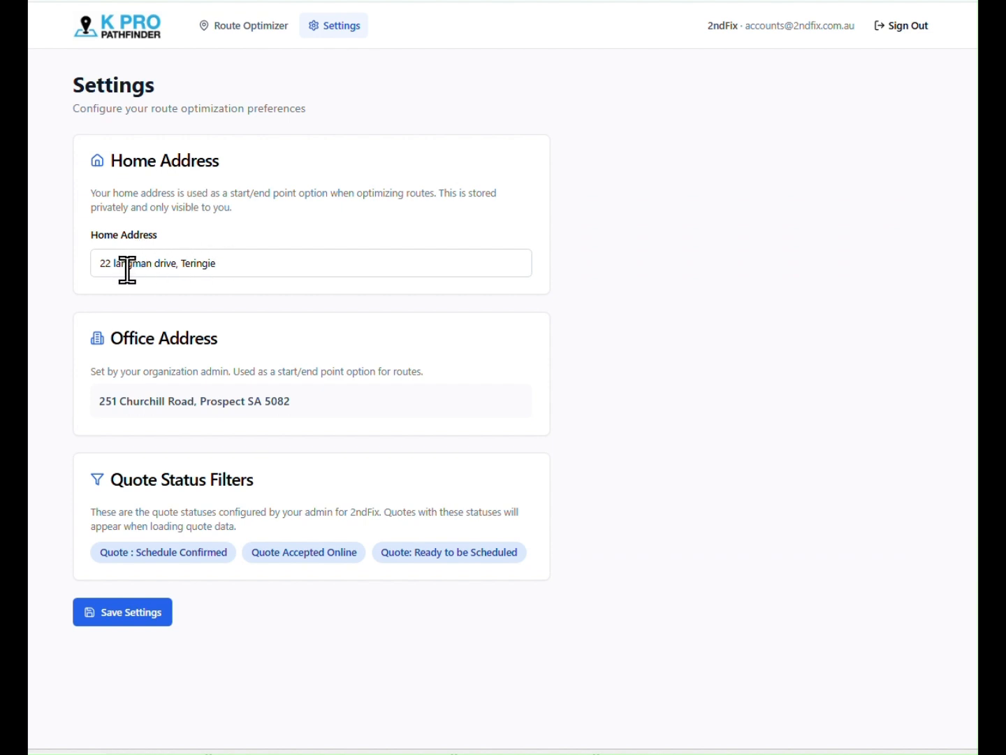
{"action": "left_click_drag", "start_coordinate": [103, 404], "coordinate": [349, 419]}
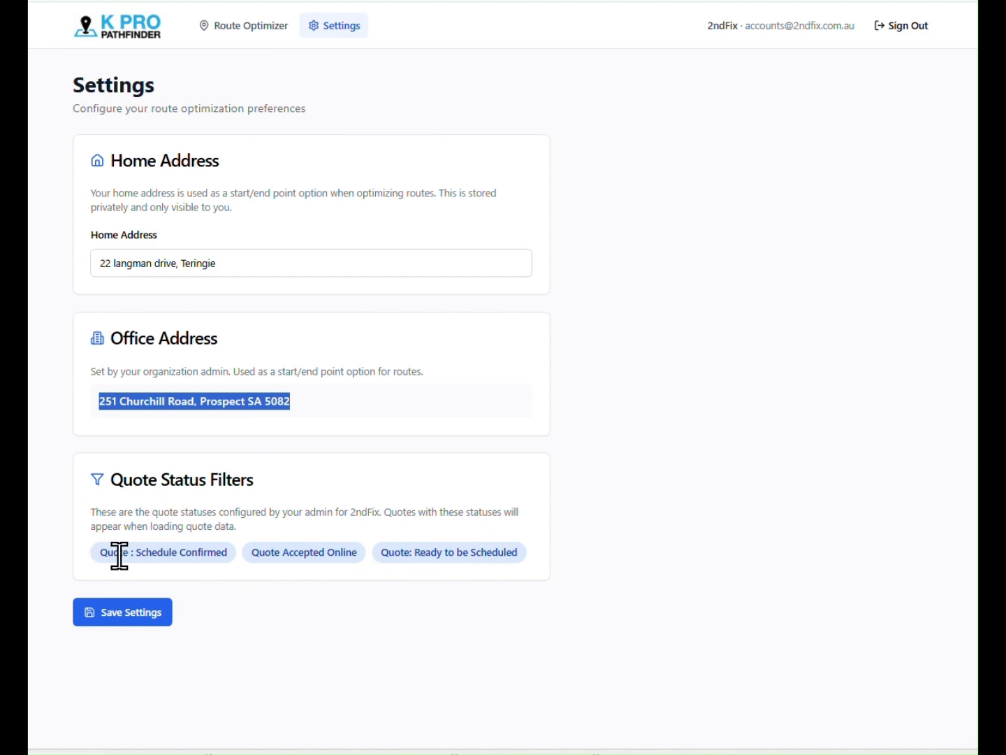
Step: Return to the Route Optimizer and load the quotes list
{"action": "left_click", "coordinate": [243, 28]}
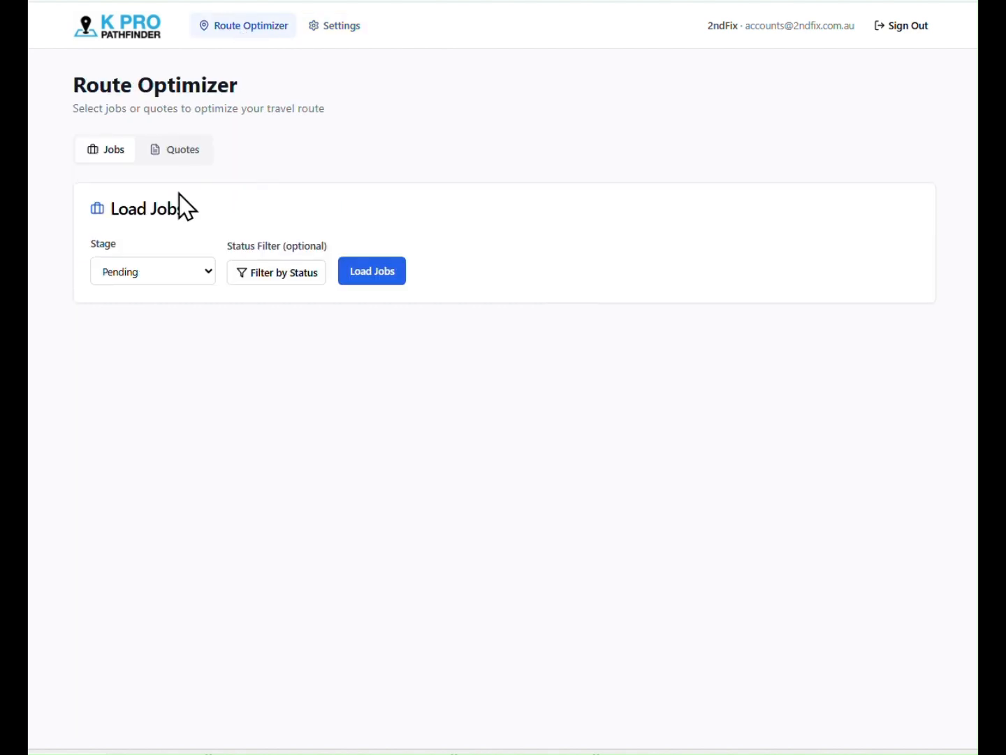
{"action": "left_click", "coordinate": [175, 150]}
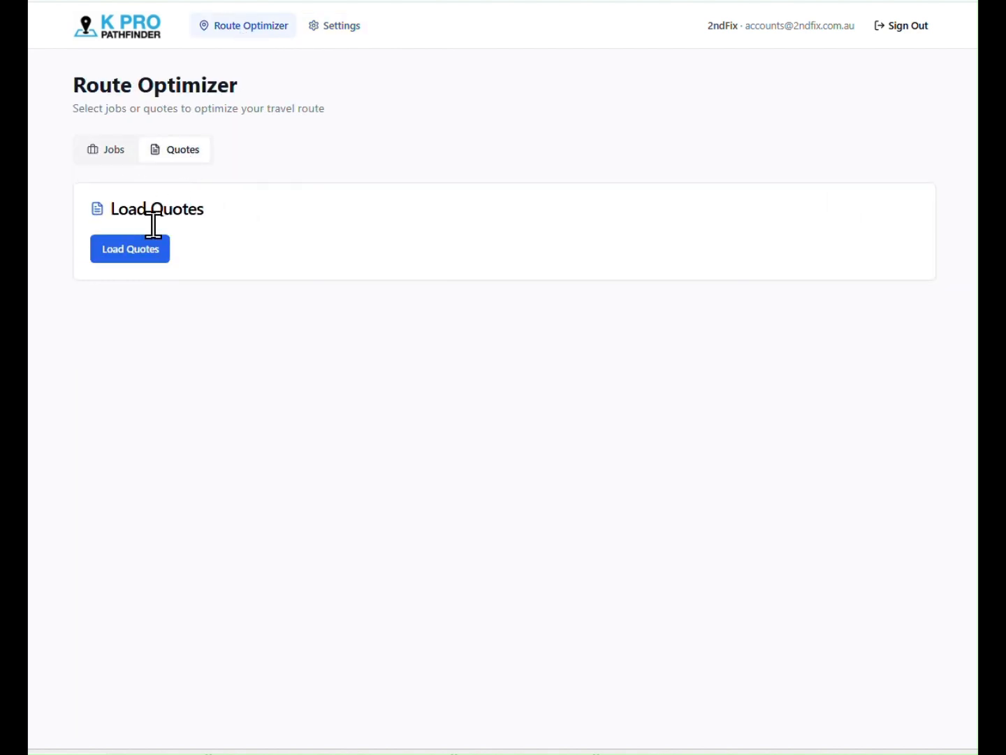
{"action": "left_click", "coordinate": [138, 250]}
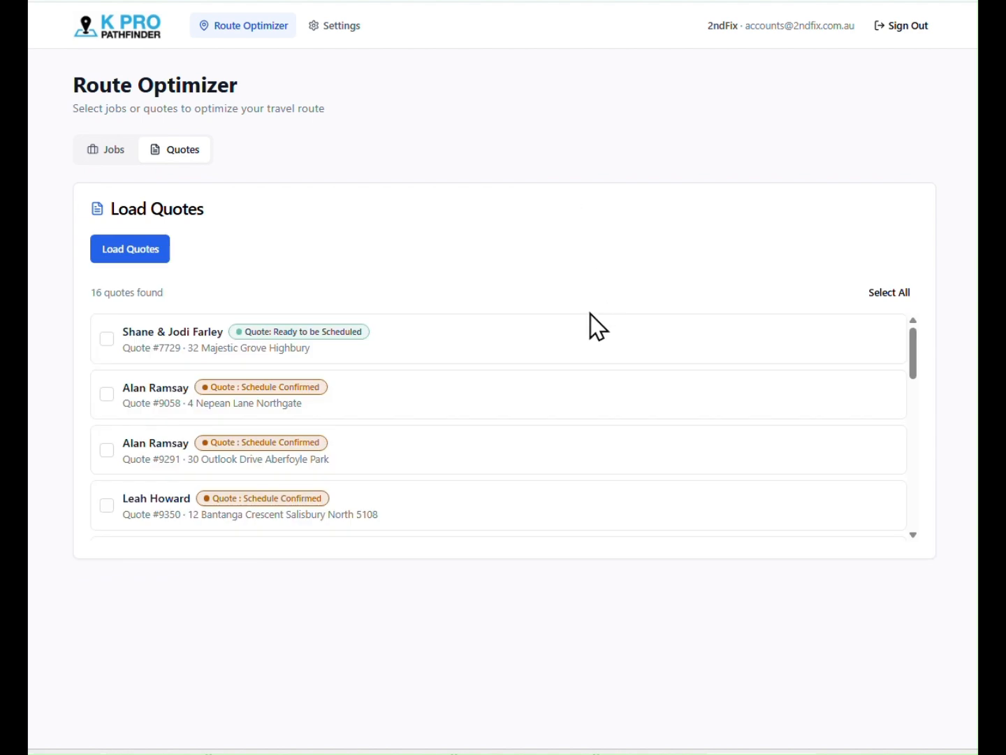
Step: Select the five quotes in Salisbury North, Ottoway, Kidman Park, Largs Bay and Seaton as route stops
{"action": "left_click", "coordinate": [107, 506]}
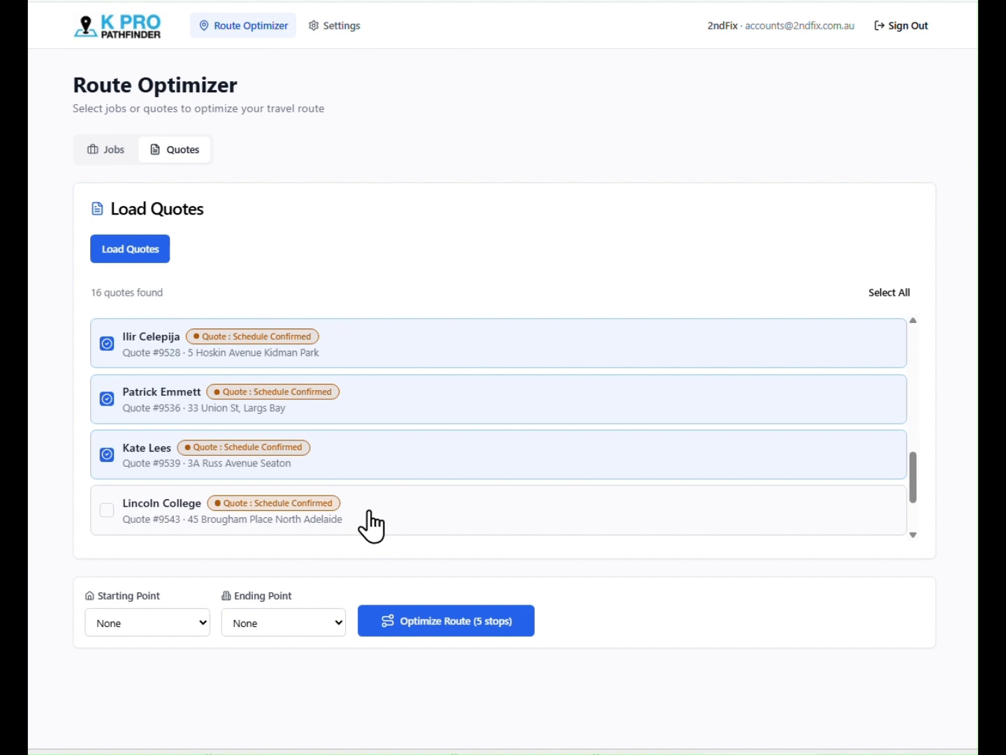
{"action": "scroll", "coordinate": [185, 434], "scroll_direction": "up", "scroll_amount": 8}
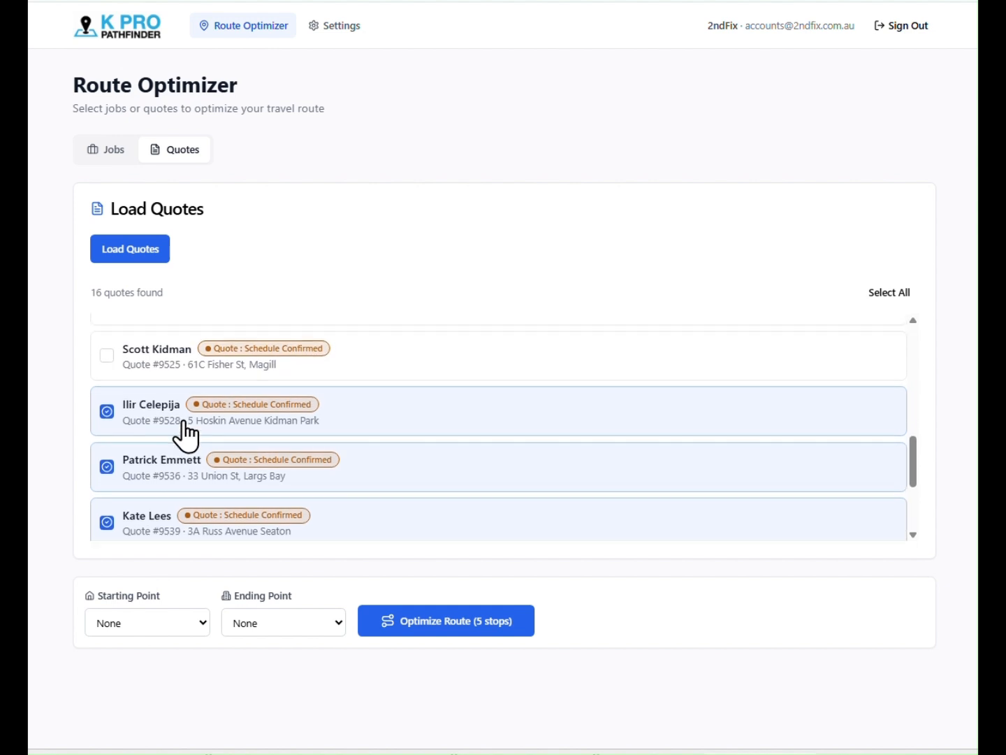
{"action": "scroll", "coordinate": [186, 434], "scroll_direction": "up", "scroll_amount": 2}
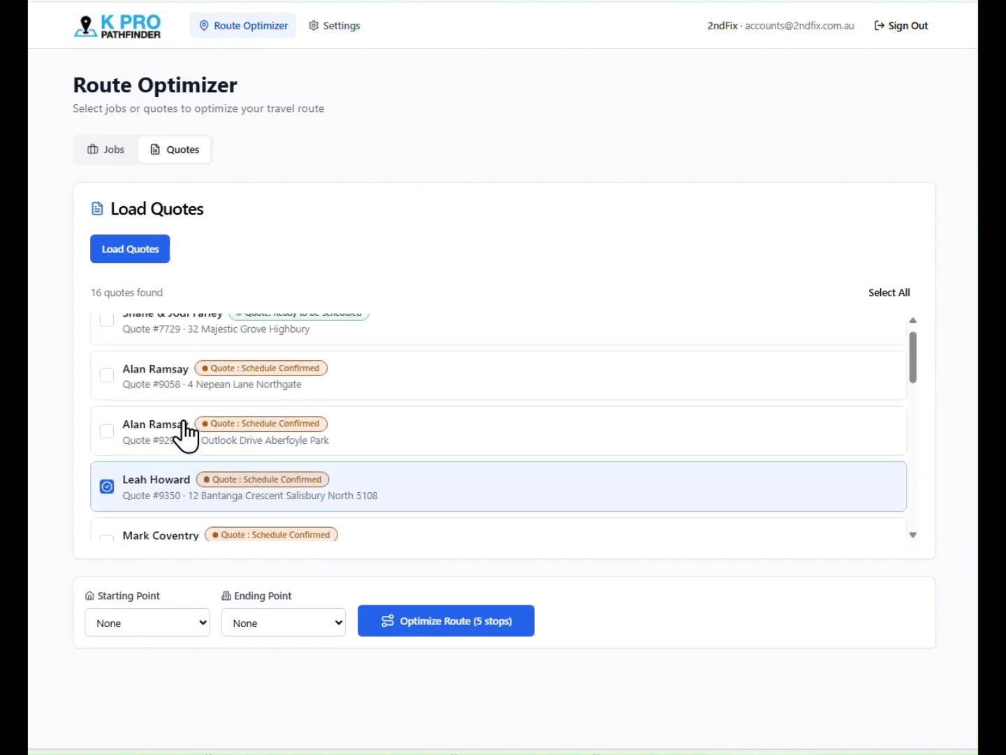
{"action": "scroll", "coordinate": [169, 494], "scroll_direction": "down", "scroll_amount": 3}
Step: Set the starting point to Office and the ending point to Home, and optimize the five-stop route
{"action": "left_click", "coordinate": [190, 633]}
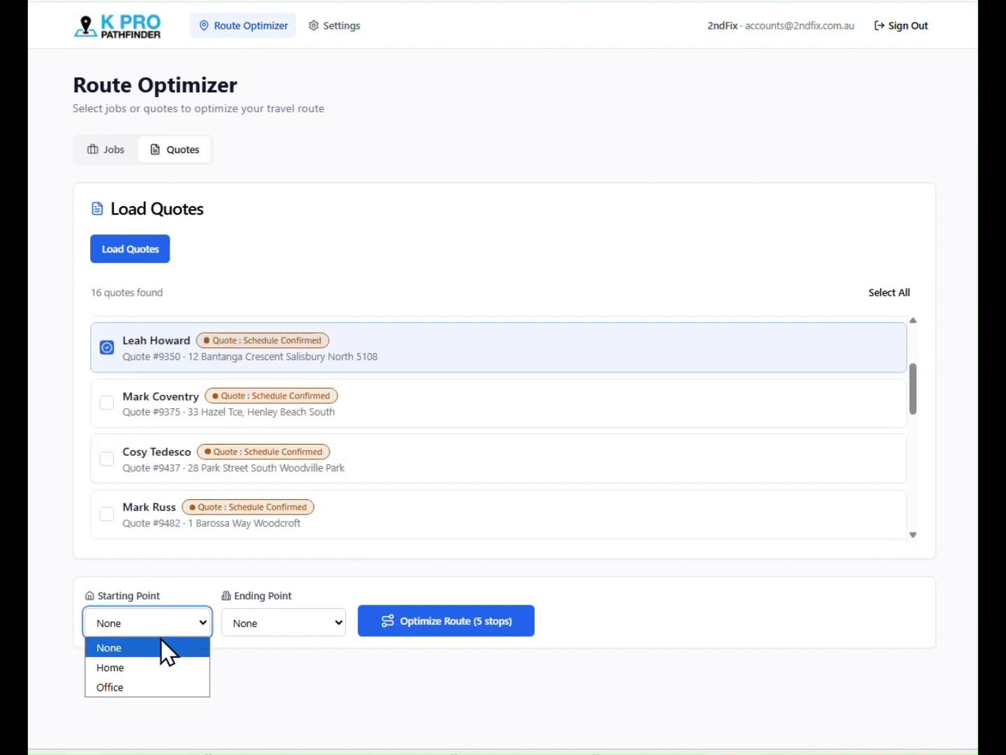
{"action": "left_click", "coordinate": [125, 695]}
{"action": "left_click", "coordinate": [268, 638]}
{"action": "left_click", "coordinate": [249, 684]}
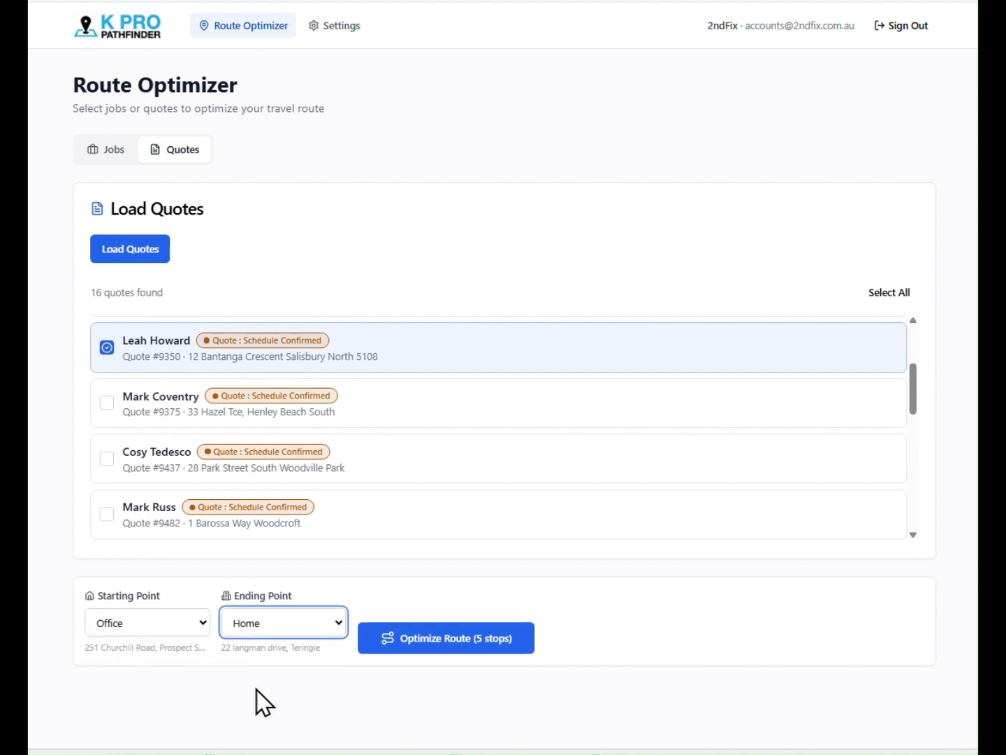
{"action": "left_click", "coordinate": [465, 642]}
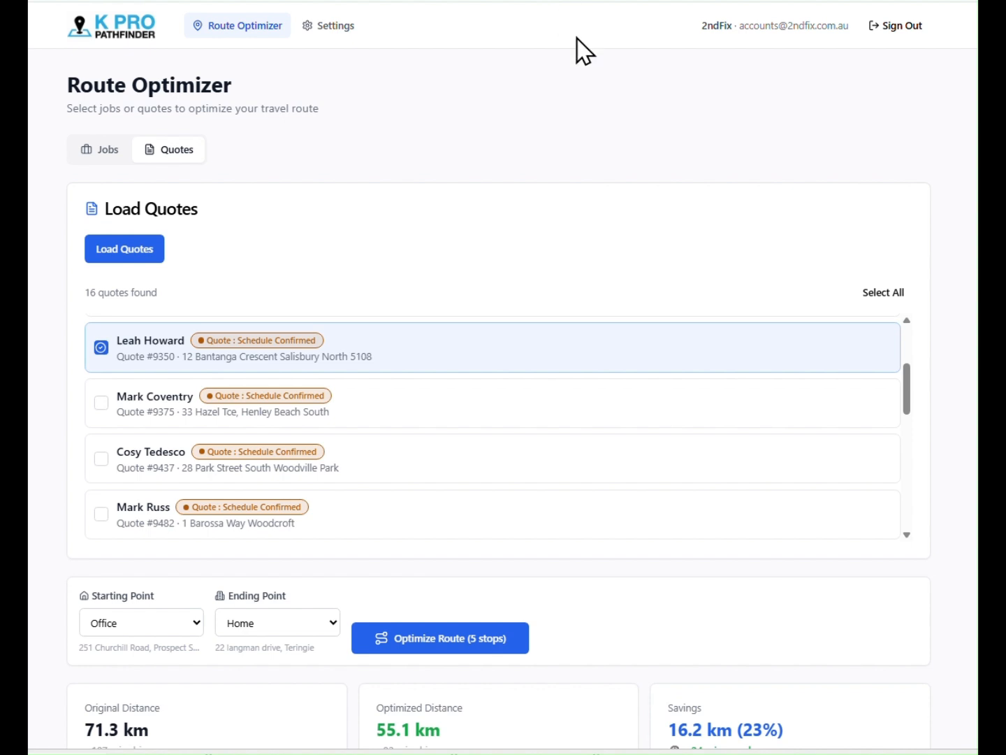
Step: Compare the optimized route with the original order on the map, viewing the details of original stops 3, 1, 2 and 4
{"action": "scroll", "coordinate": [499, 280], "scroll_direction": "down", "scroll_amount": 9}
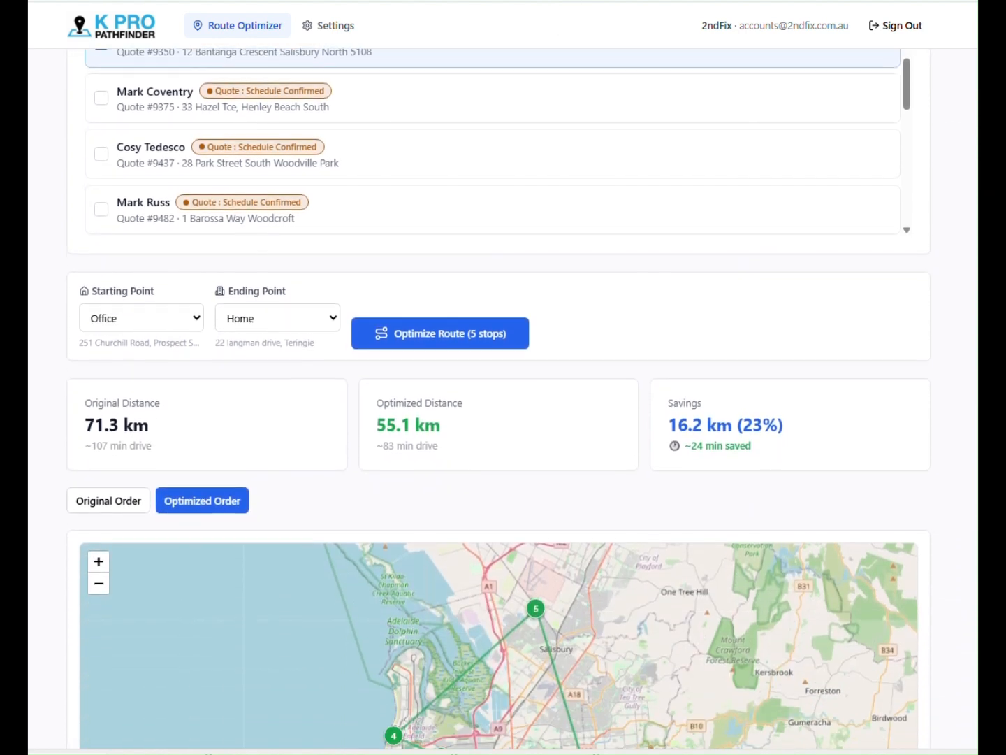
{"action": "scroll", "coordinate": [499, 398], "scroll_direction": "down", "scroll_amount": 3}
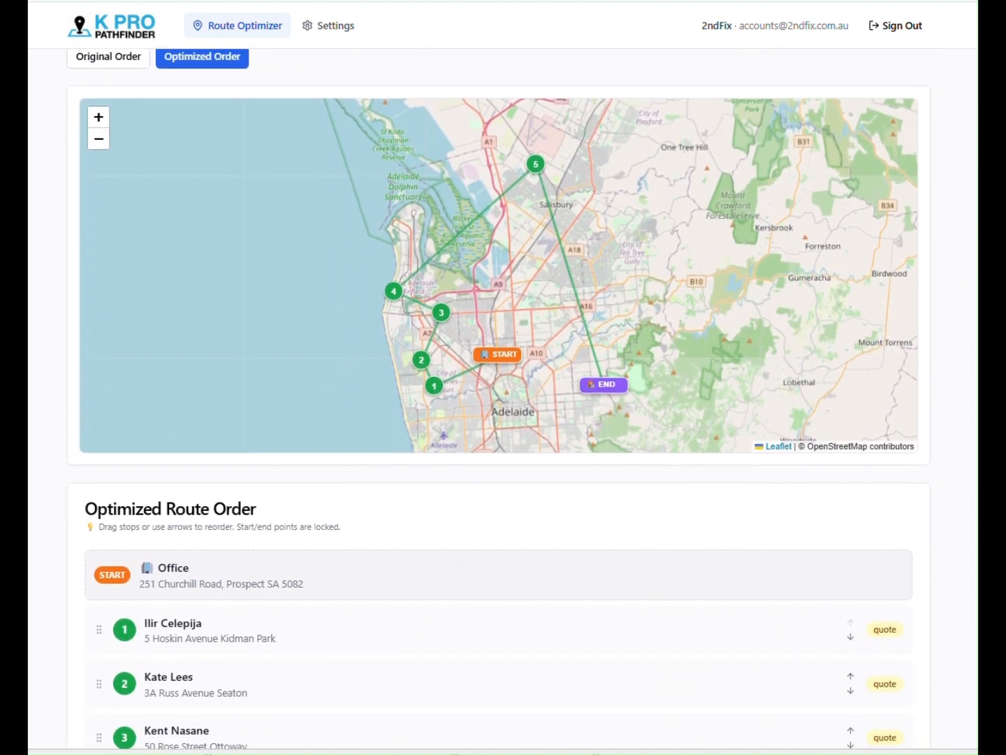
{"action": "scroll", "coordinate": [500, 399], "scroll_direction": "up", "scroll_amount": 1}
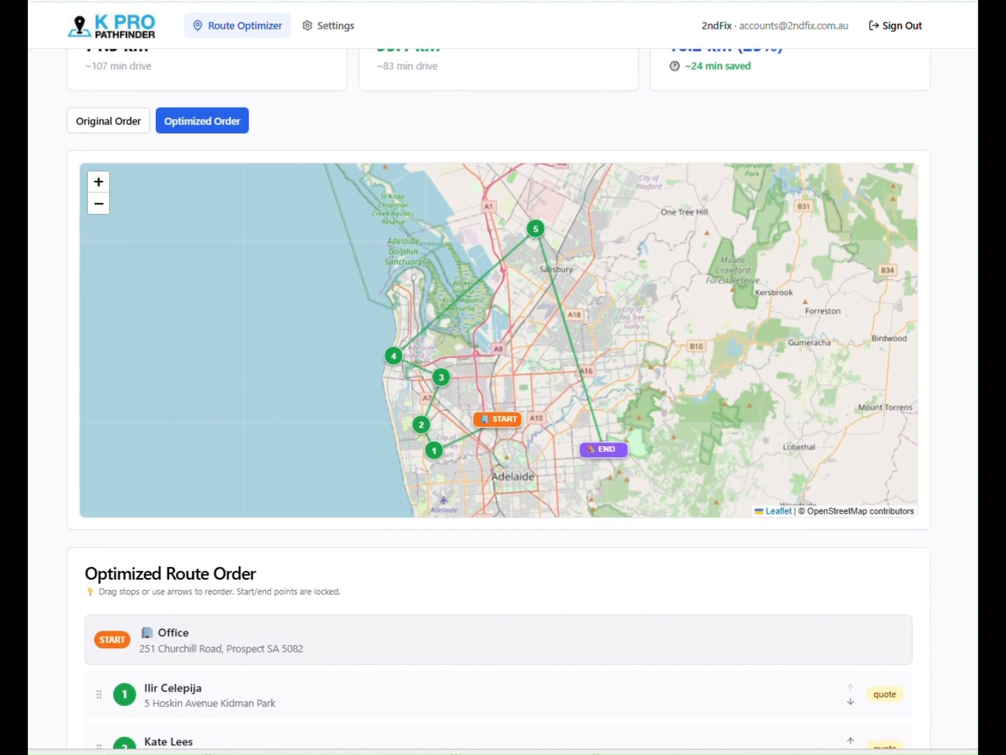
{"action": "left_click", "coordinate": [99, 126]}
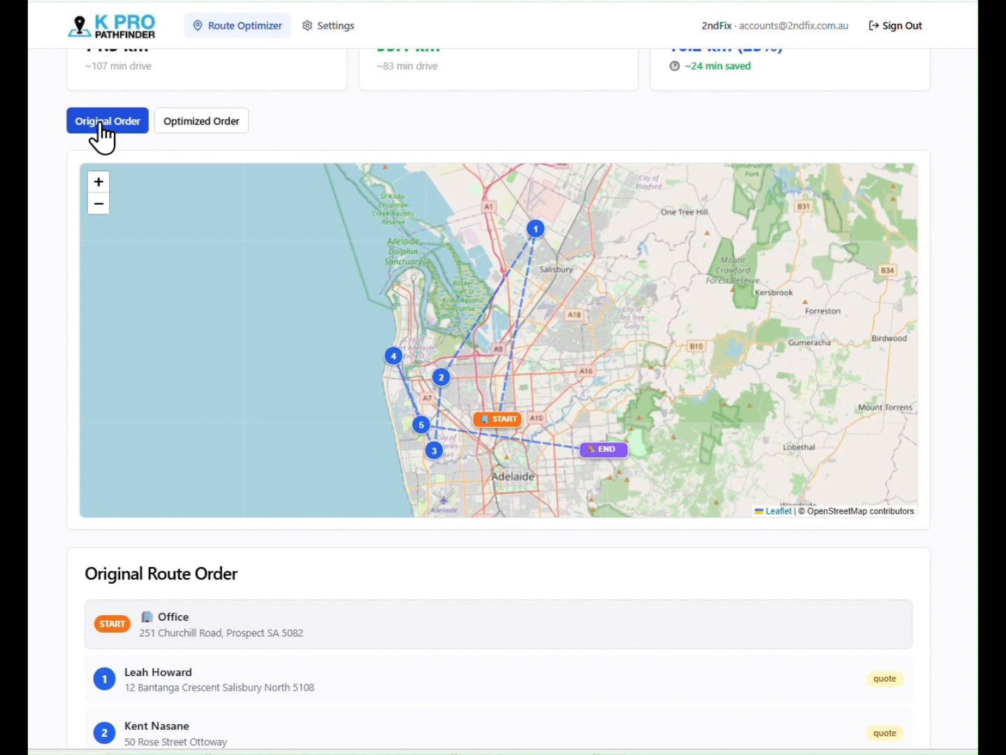
{"action": "left_click", "coordinate": [434, 450]}
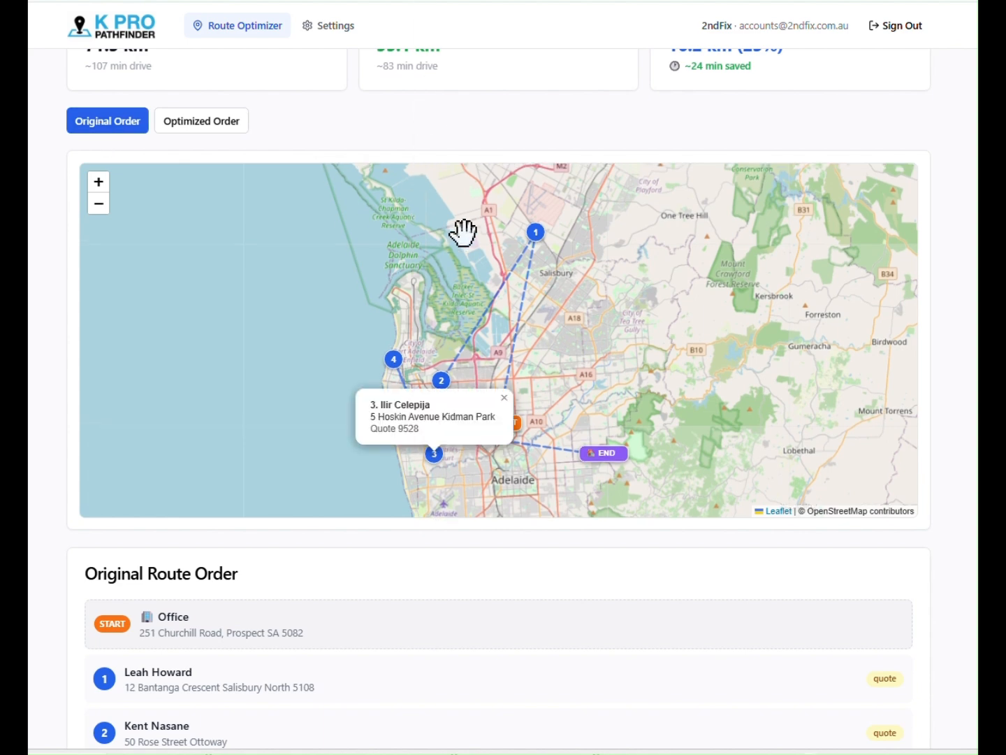
{"action": "left_click", "coordinate": [536, 233]}
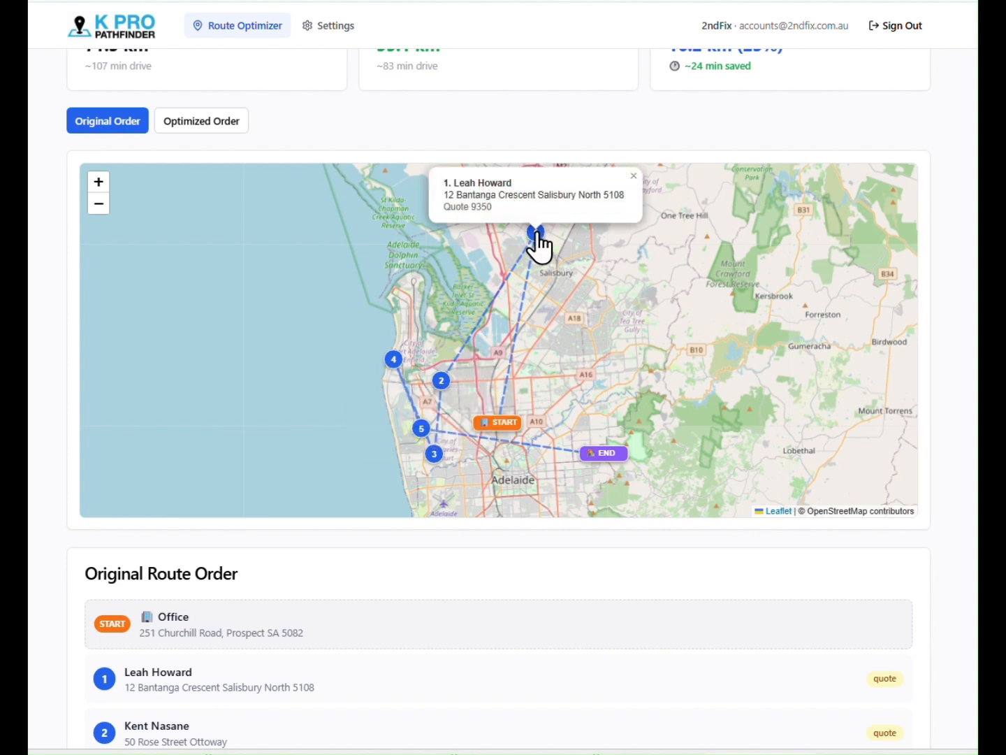
{"action": "left_click", "coordinate": [441, 382]}
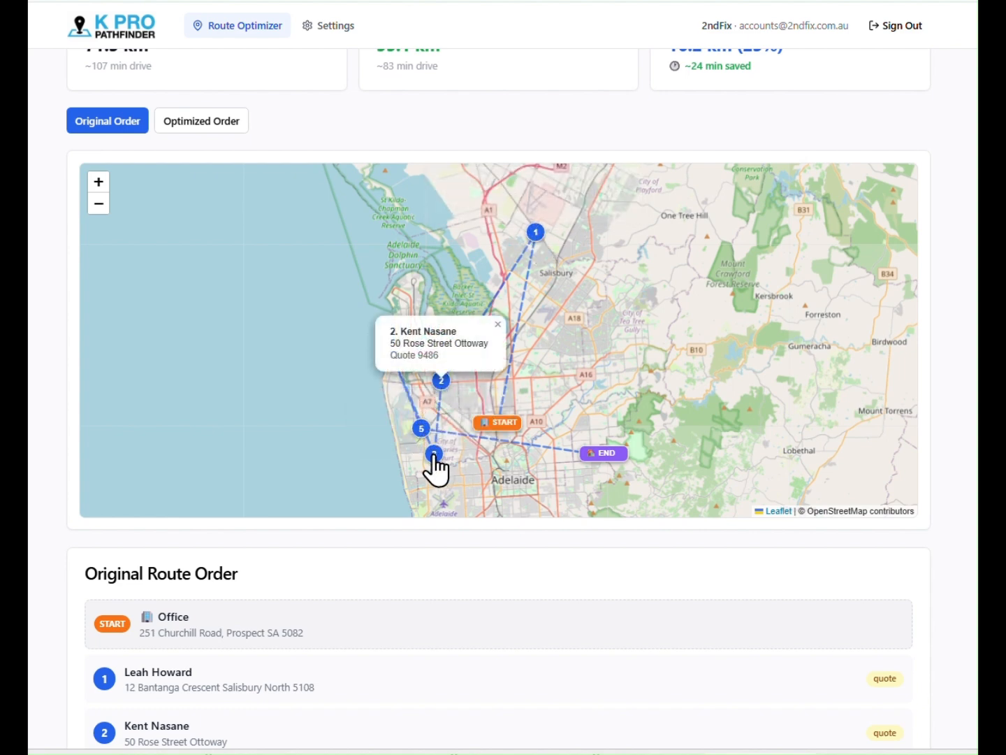
{"action": "left_click", "coordinate": [536, 233]}
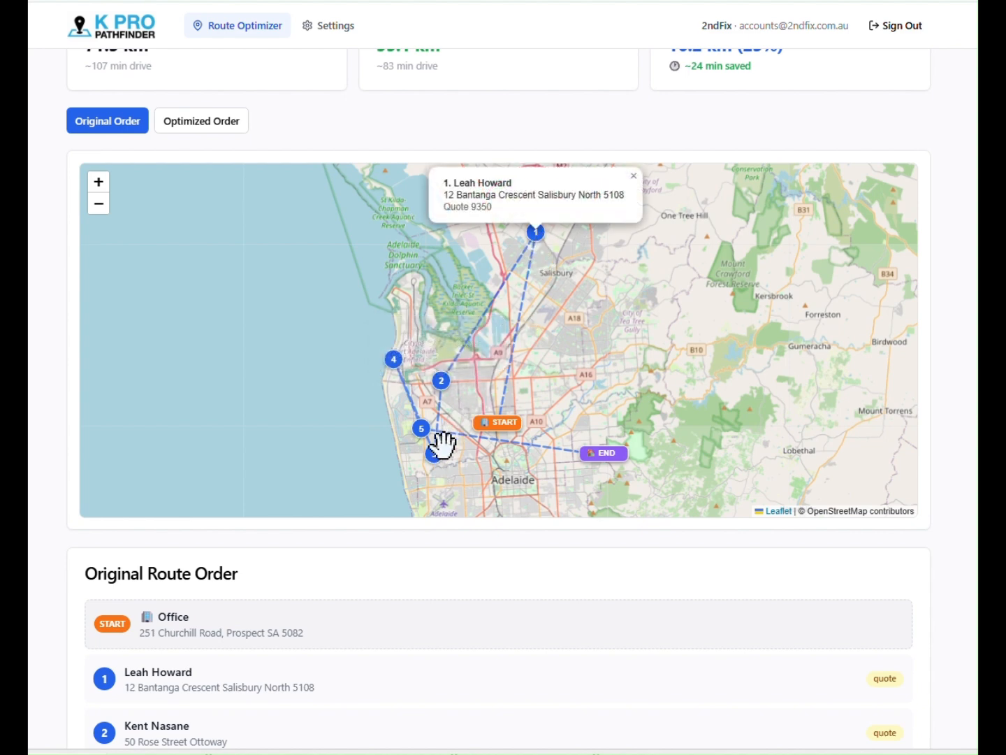
{"action": "left_click", "coordinate": [394, 359]}
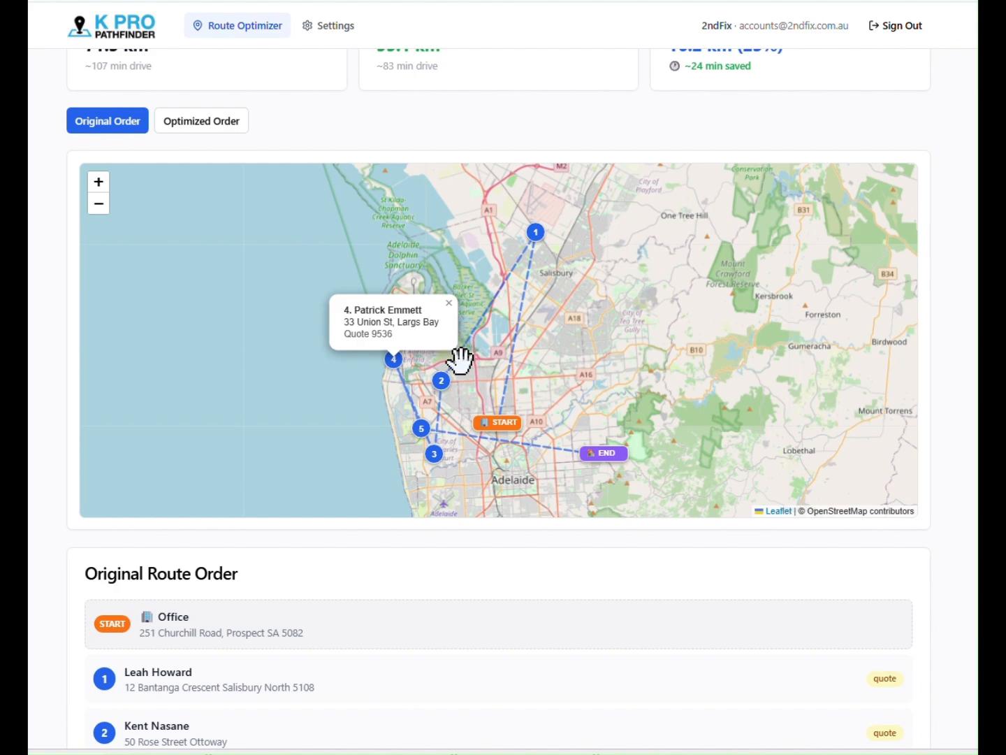
{"action": "scroll", "coordinate": [195, 111], "scroll_direction": "down", "scroll_amount": 1}
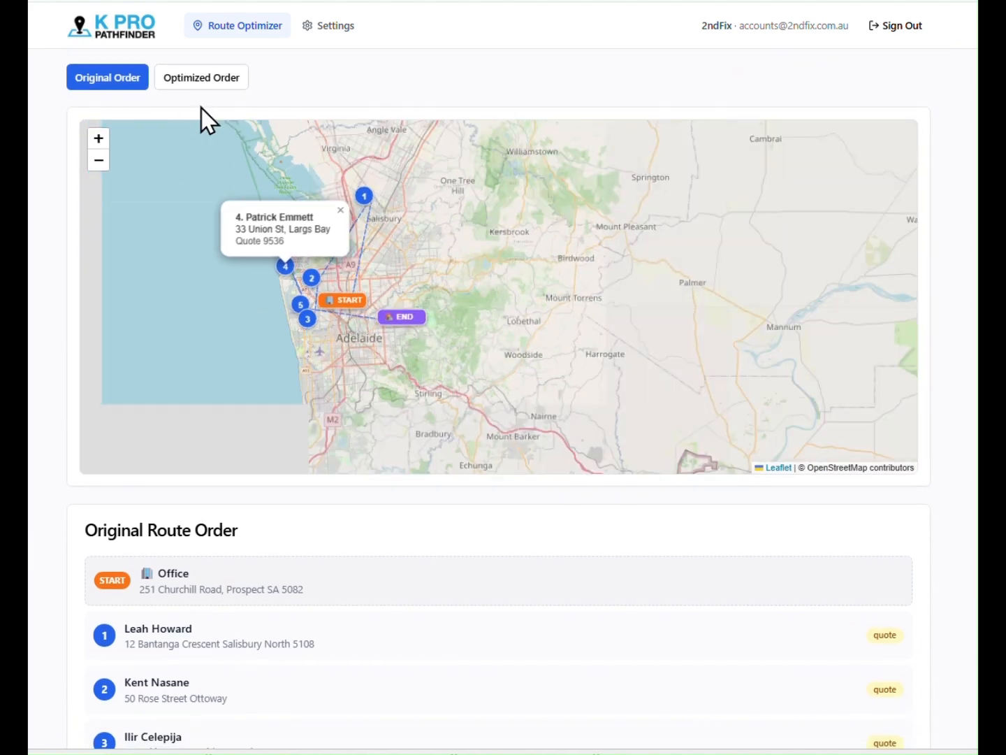
{"action": "left_click", "coordinate": [202, 76]}
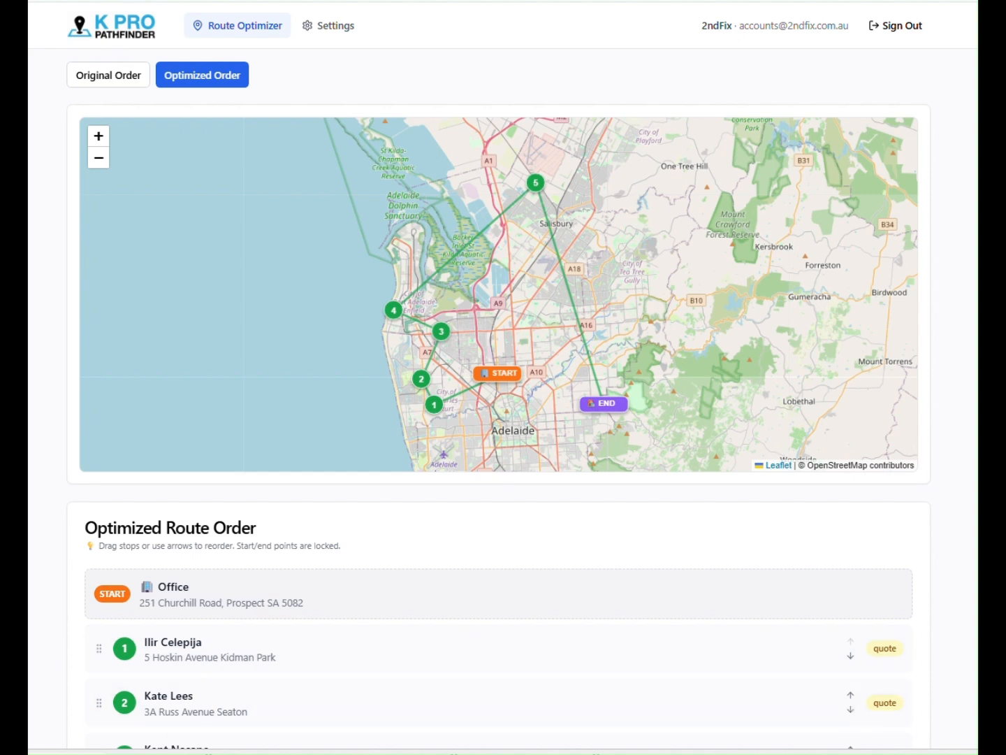
Step: Move the Kidman Park stop from first to second in the route order and check the custom distance and map
{"action": "scroll", "coordinate": [938, 638], "scroll_direction": "down", "scroll_amount": 3}
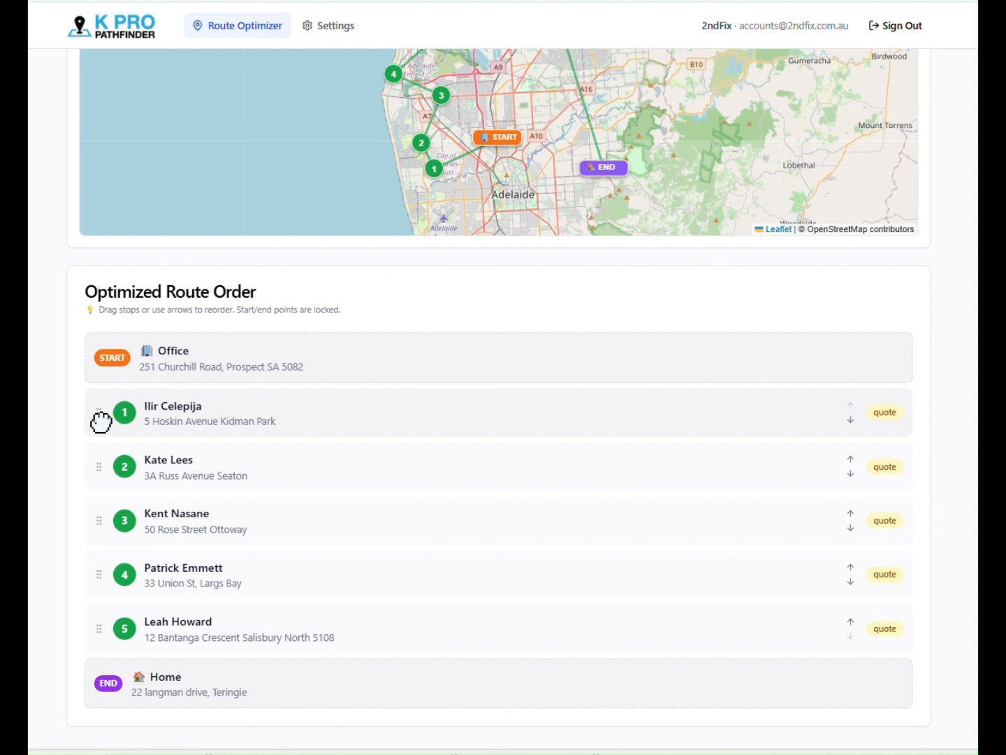
{"action": "left_click_drag", "start_coordinate": [101, 425], "coordinate": [98, 485]}
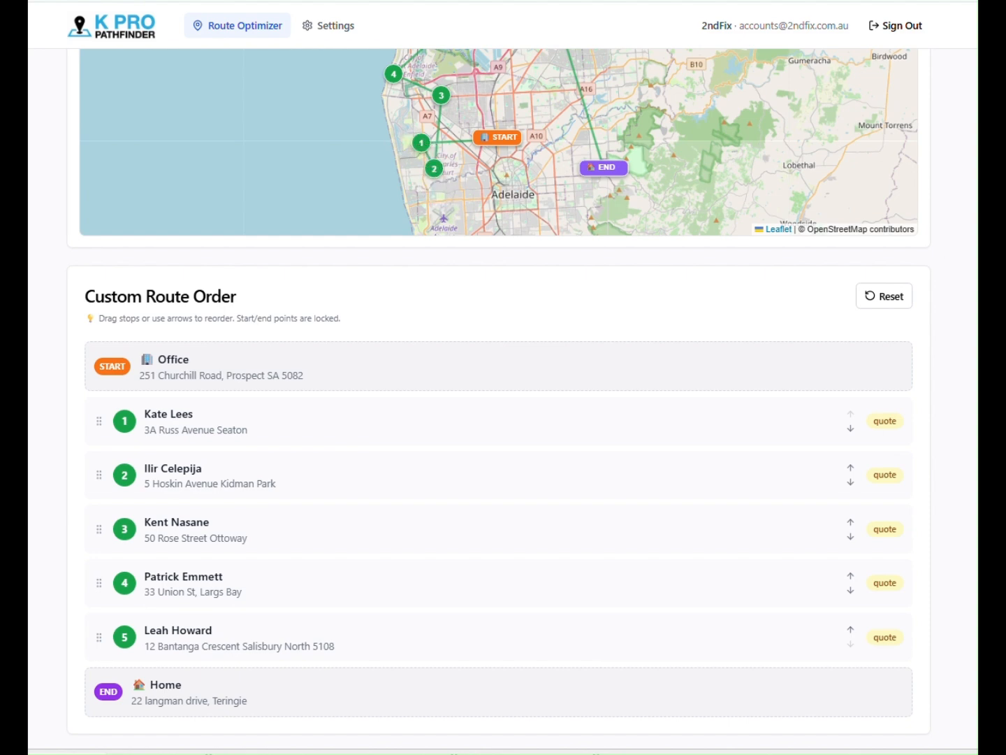
{"action": "scroll", "coordinate": [781, 224], "scroll_direction": "up", "scroll_amount": 6}
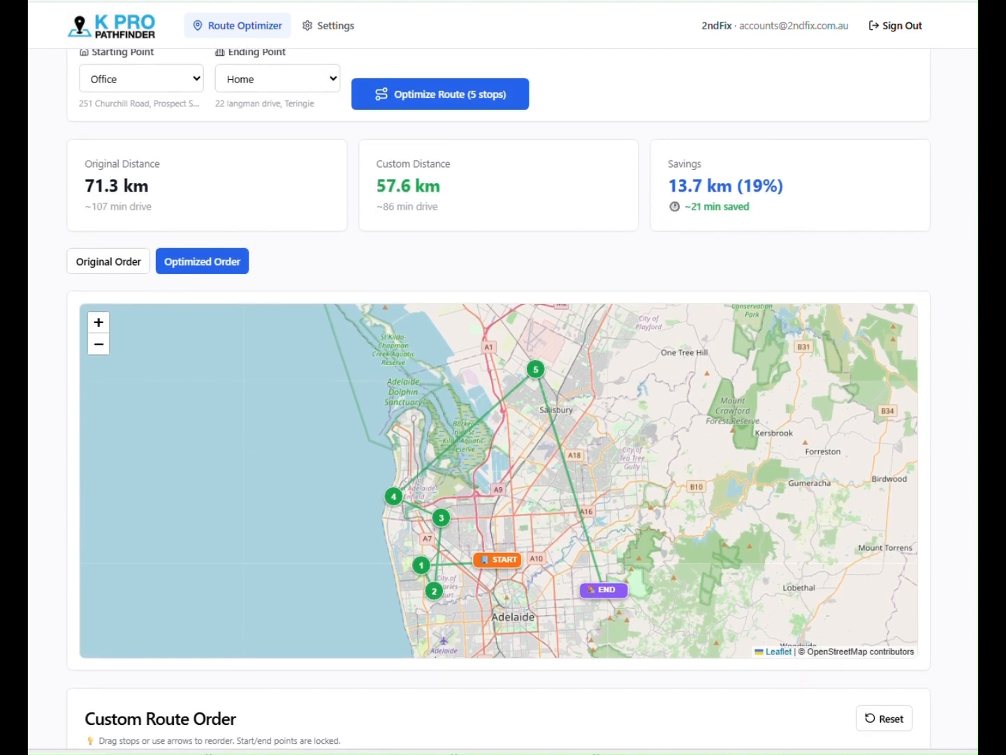
{"action": "scroll", "coordinate": [504, 399], "scroll_direction": "down", "scroll_amount": 4}
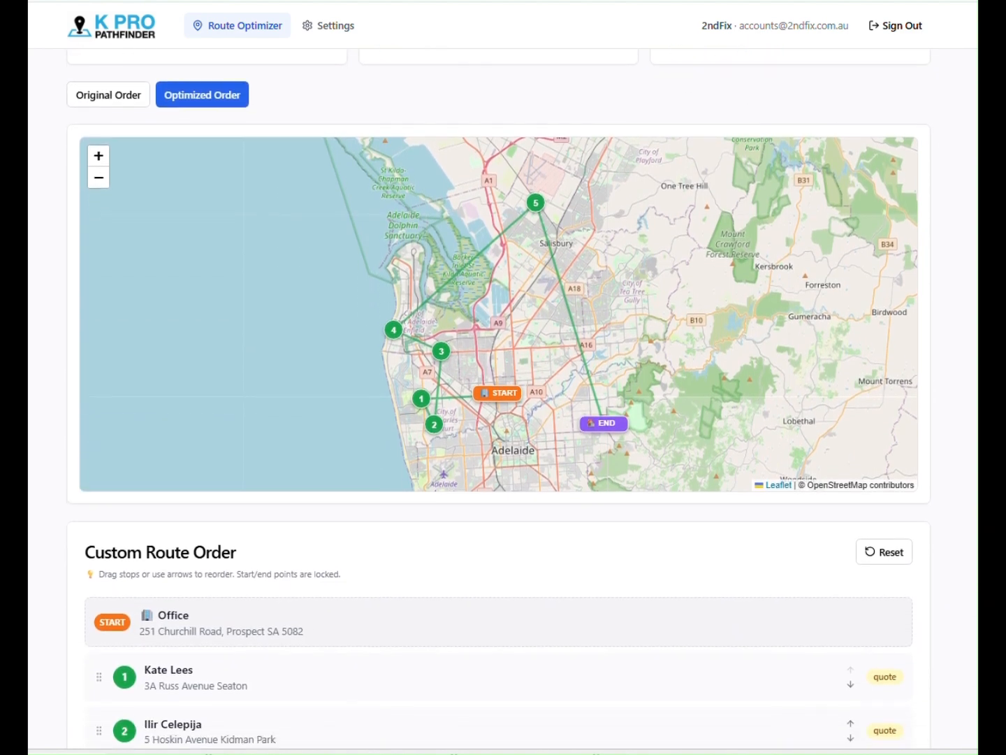
{"action": "scroll", "coordinate": [503, 399], "scroll_direction": "down", "scroll_amount": 2}
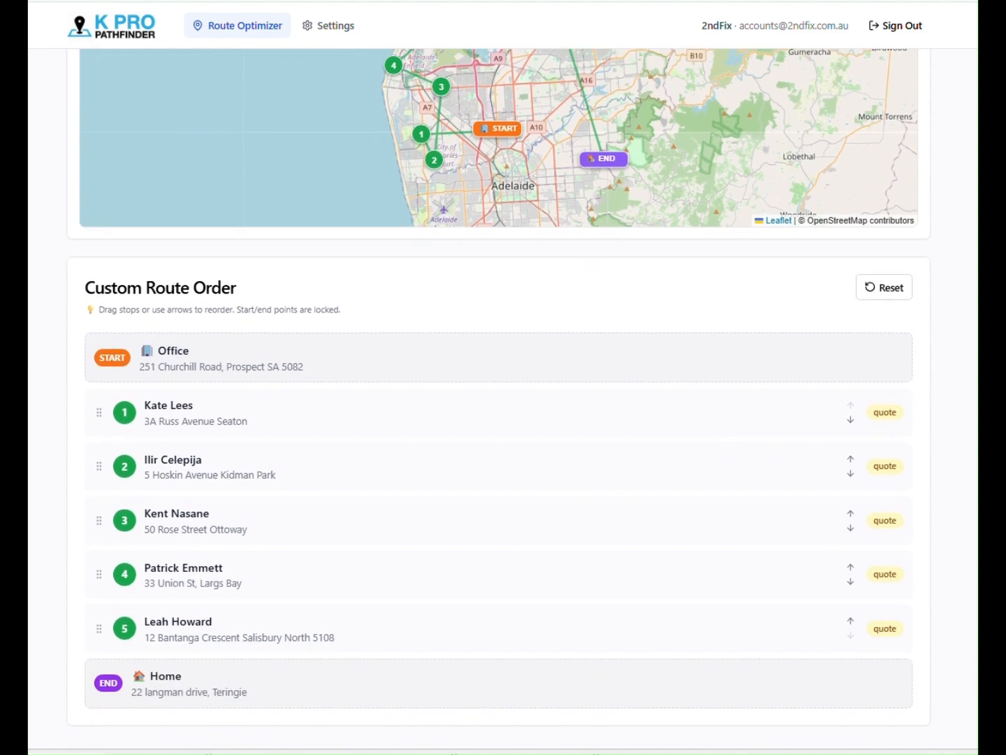
{"action": "scroll", "coordinate": [503, 398], "scroll_direction": "up", "scroll_amount": 2}
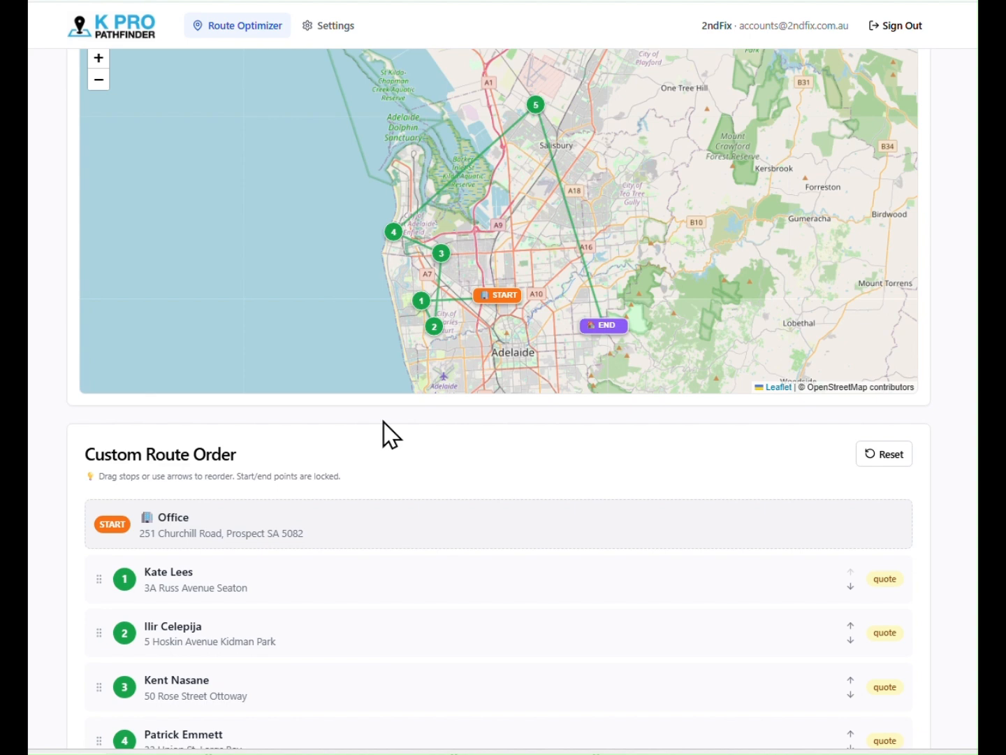
Step: Return the Kidman Park stop to first in the route order and review the map, stop list and savings
{"action": "left_click_drag", "start_coordinate": [98, 631], "coordinate": [103, 566]}
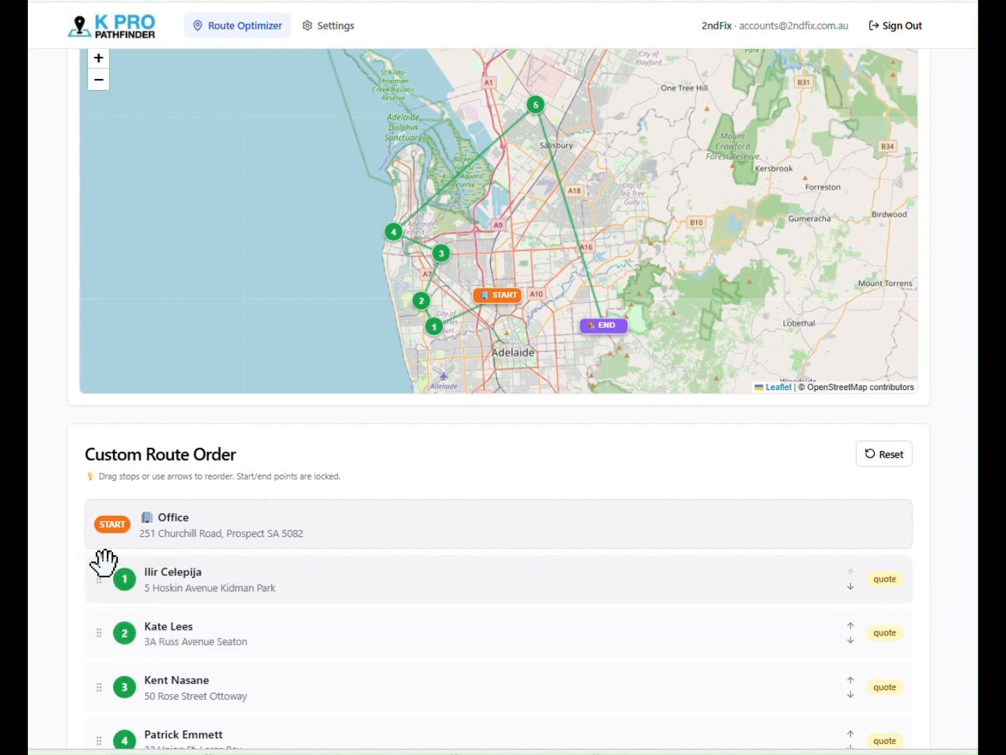
{"action": "scroll", "coordinate": [497, 399], "scroll_direction": "up", "scroll_amount": 5}
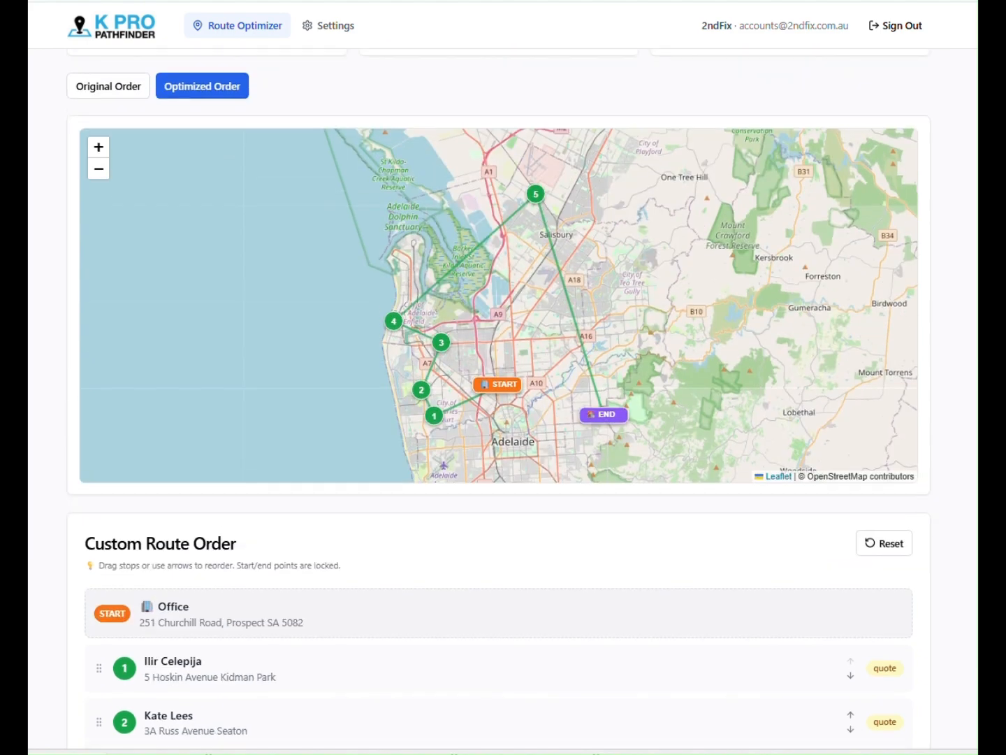
{"action": "scroll", "coordinate": [497, 400], "scroll_direction": "down", "scroll_amount": 5}
{"action": "scroll", "coordinate": [504, 398], "scroll_direction": "down", "scroll_amount": 2}
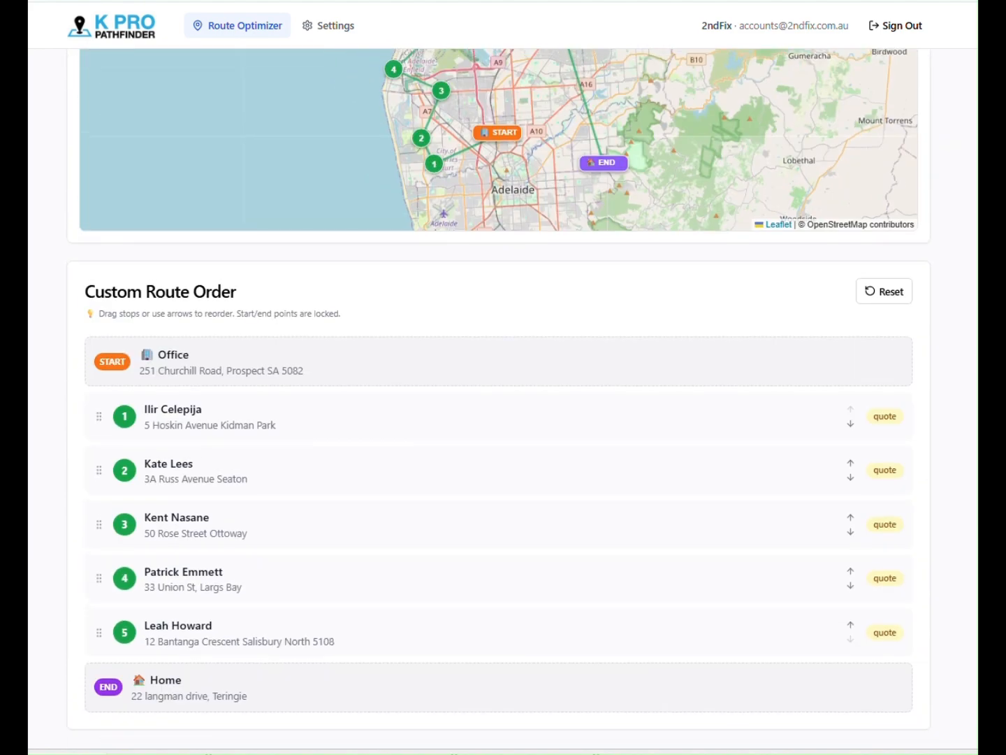
{"action": "scroll", "coordinate": [498, 399], "scroll_direction": "up", "scroll_amount": 8}
{"action": "scroll", "coordinate": [498, 399], "scroll_direction": "up", "scroll_amount": 4}
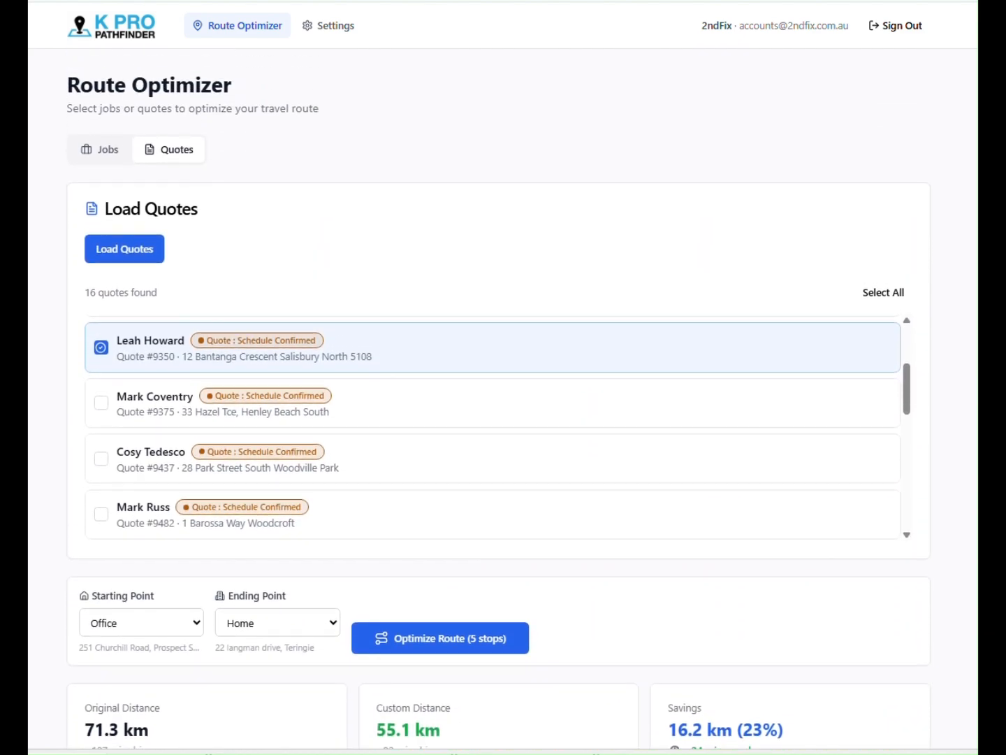
{"action": "scroll", "coordinate": [504, 399], "scroll_direction": "down", "scroll_amount": 3}
{"action": "scroll", "coordinate": [497, 400], "scroll_direction": "down", "scroll_amount": 5}
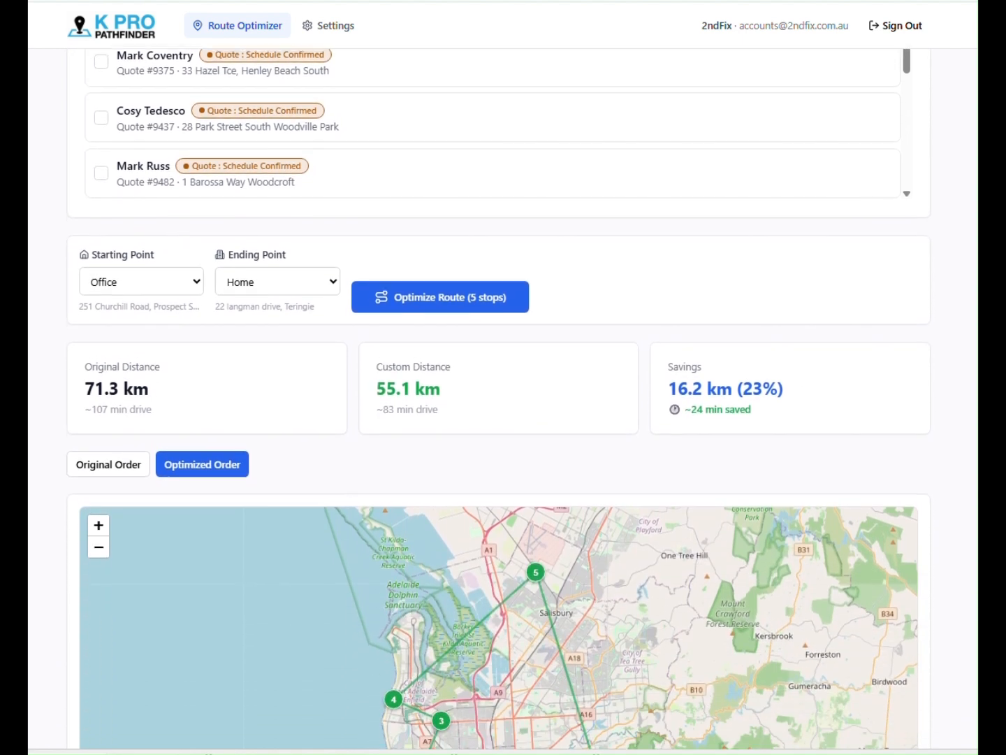
{"action": "scroll", "coordinate": [499, 400], "scroll_direction": "down", "scroll_amount": 1}
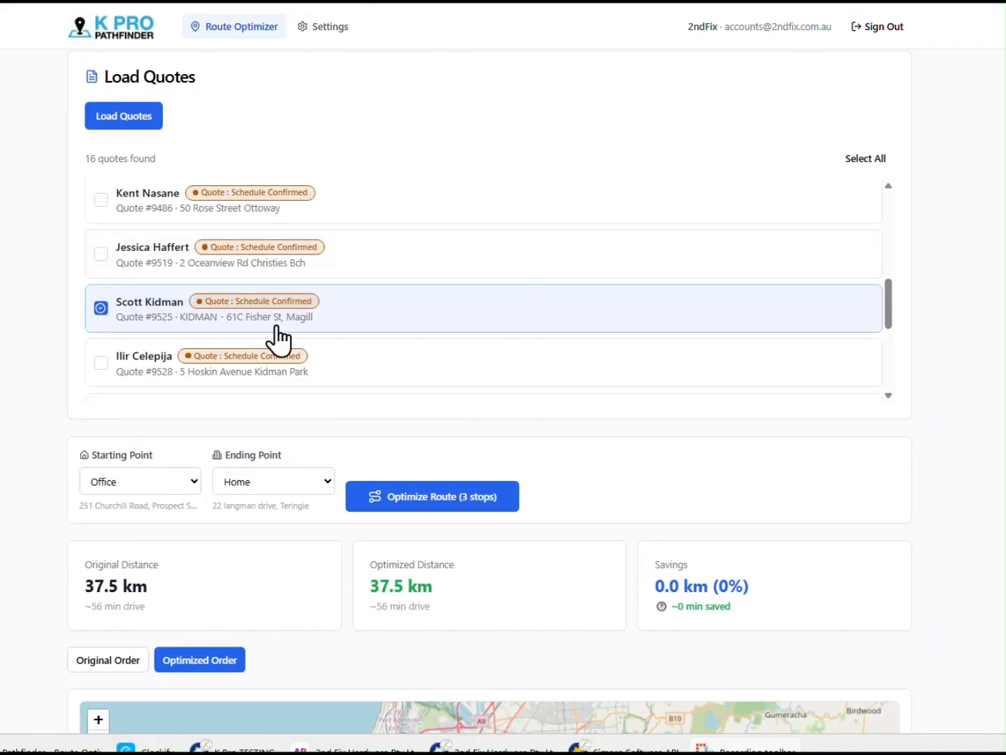
Step: Look through the quotes list for the quotes selected in the three-stop route
{"action": "scroll", "coordinate": [377, 332], "scroll_direction": "up", "scroll_amount": 1}
{"action": "scroll", "coordinate": [308, 343], "scroll_direction": "up", "scroll_amount": 2}
{"action": "scroll", "coordinate": [236, 298], "scroll_direction": "up", "scroll_amount": 3}
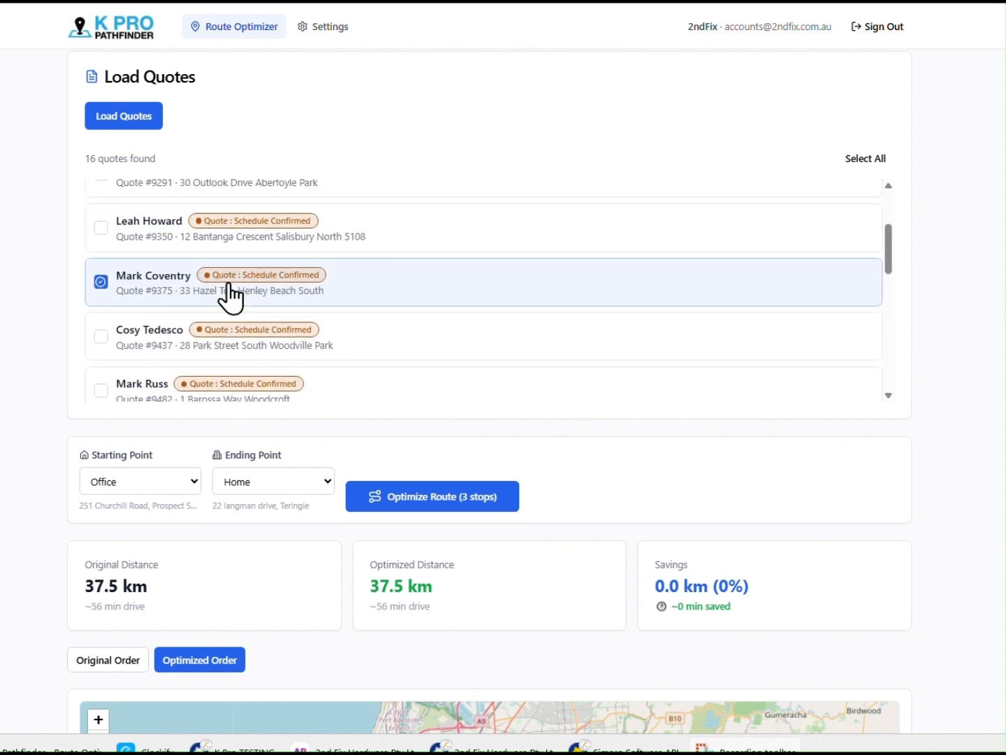
Step: Check the site addresses of the selected quotes against the stops plotted on the route map
{"action": "scroll", "coordinate": [191, 299], "scroll_direction": "down", "scroll_amount": 3}
{"action": "scroll", "coordinate": [187, 304], "scroll_direction": "down", "scroll_amount": 6}
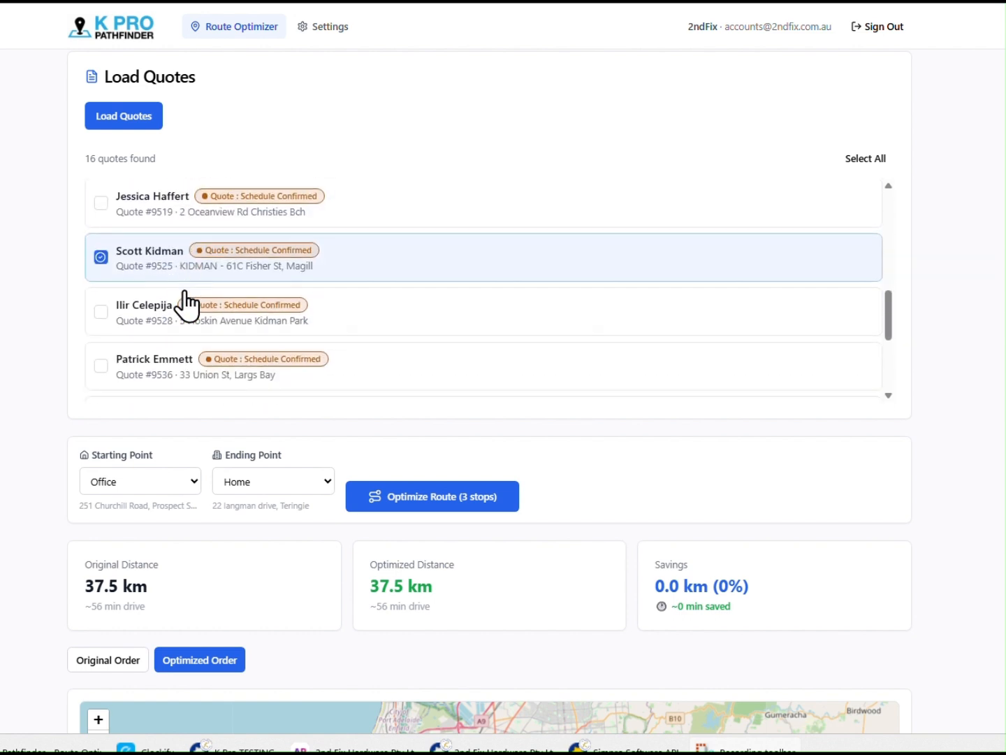
{"action": "scroll", "coordinate": [955, 505], "scroll_direction": "down", "scroll_amount": 4}
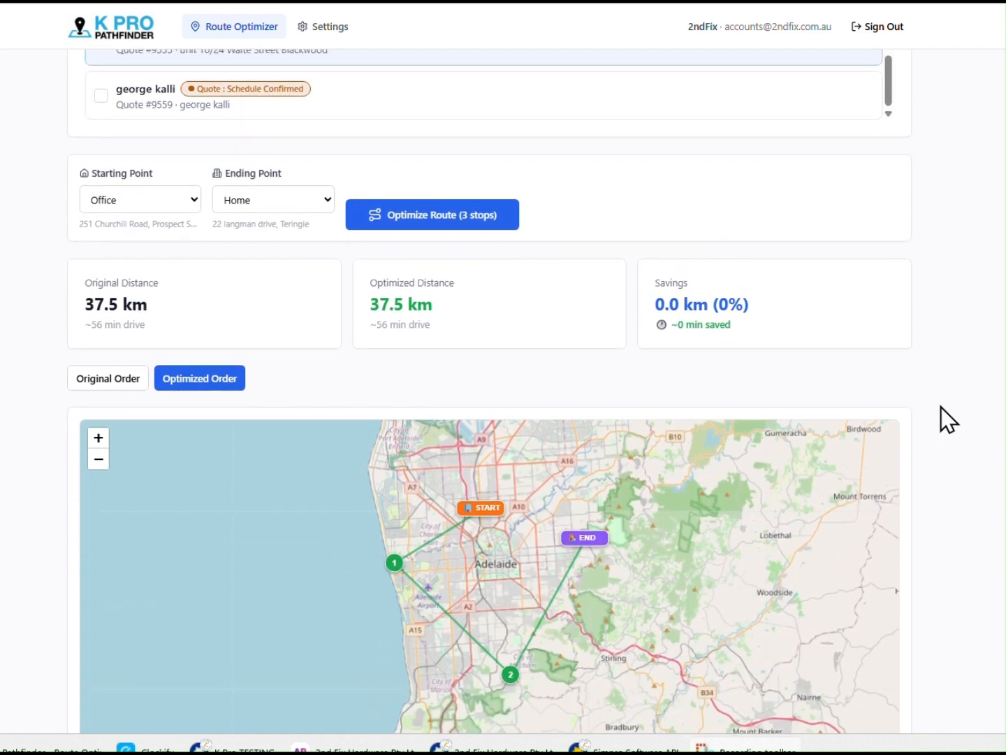
{"action": "scroll", "coordinate": [910, 315], "scroll_direction": "up", "scroll_amount": 5}
{"action": "scroll", "coordinate": [328, 385], "scroll_direction": "up", "scroll_amount": 5}
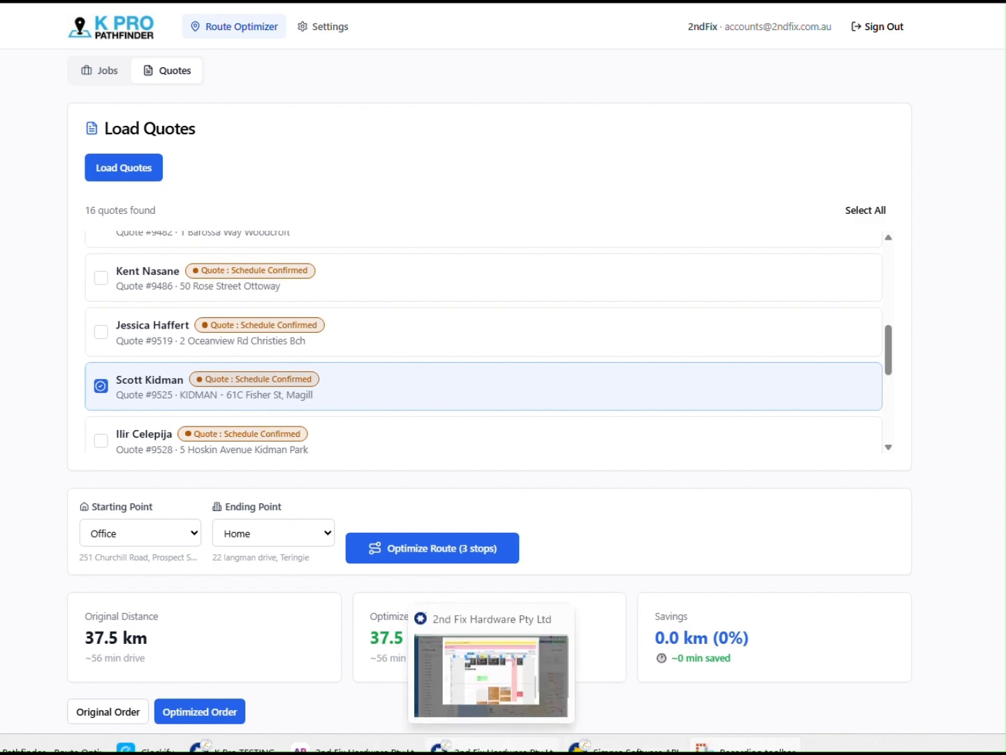
Step: Switch to Simpro, leave the open schedule and open the Magill quote by searching the quotes list for the customer's surname
{"action": "left_click", "coordinate": [490, 745]}
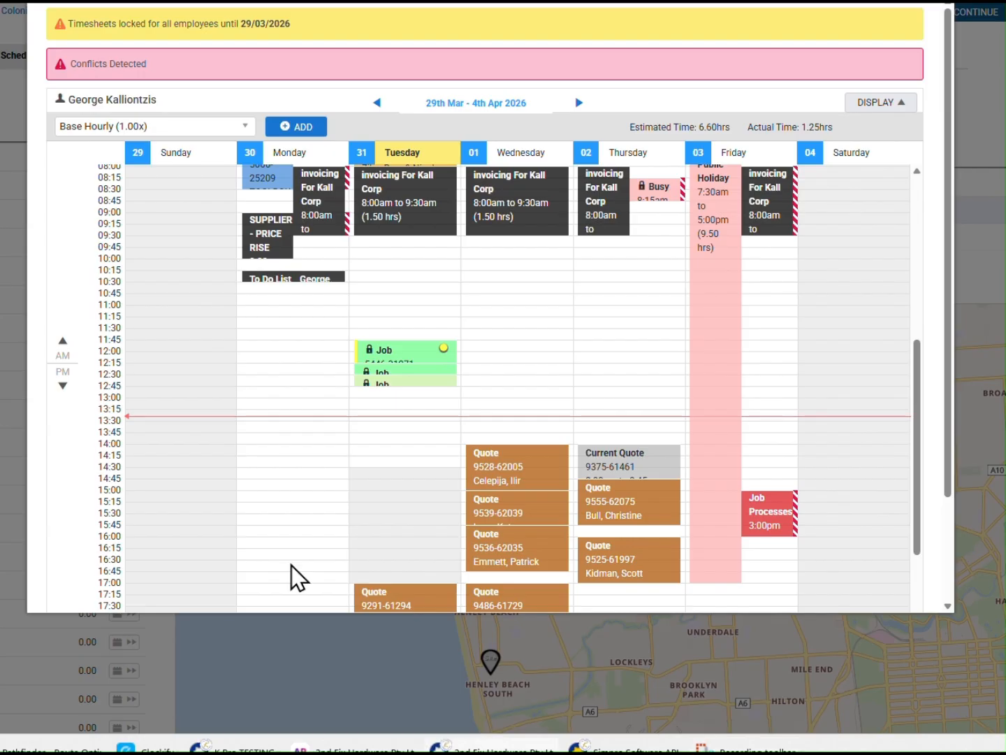
{"action": "left_click", "coordinate": [943, 9]}
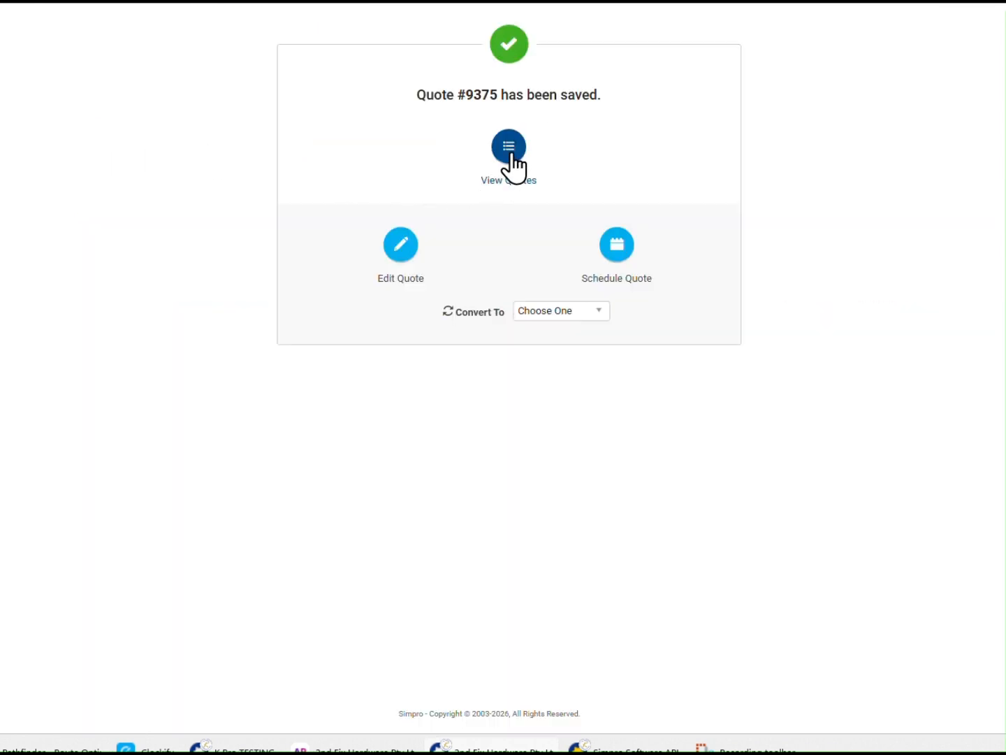
{"action": "left_click", "coordinate": [509, 147]}
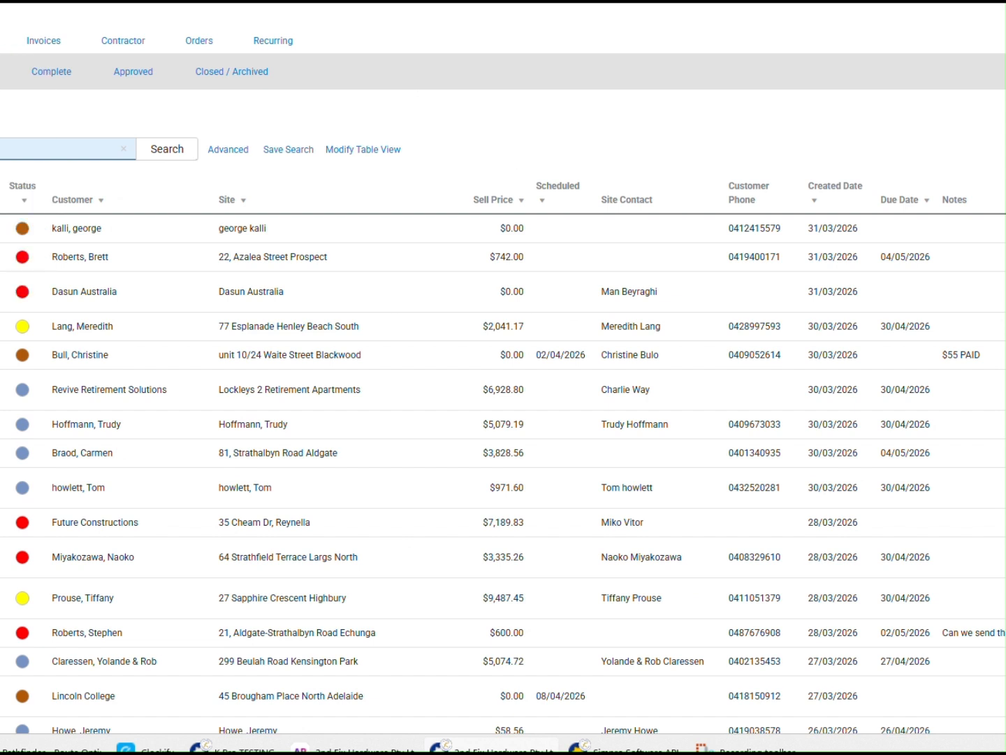
{"action": "key", "text": "Return"}
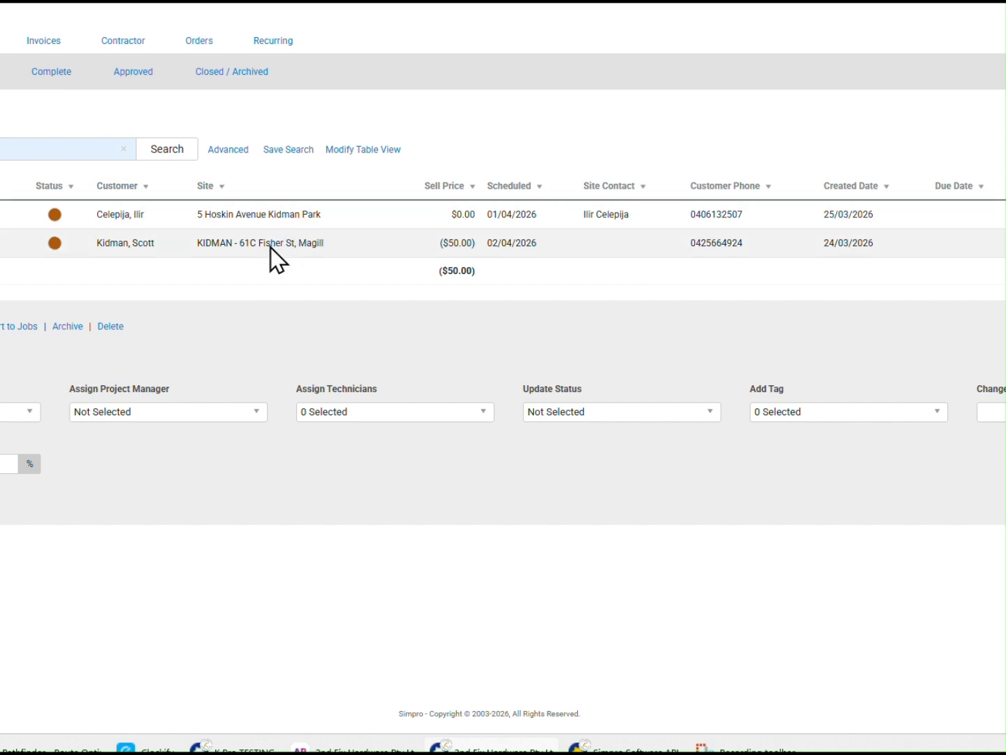
{"action": "left_click", "coordinate": [239, 241]}
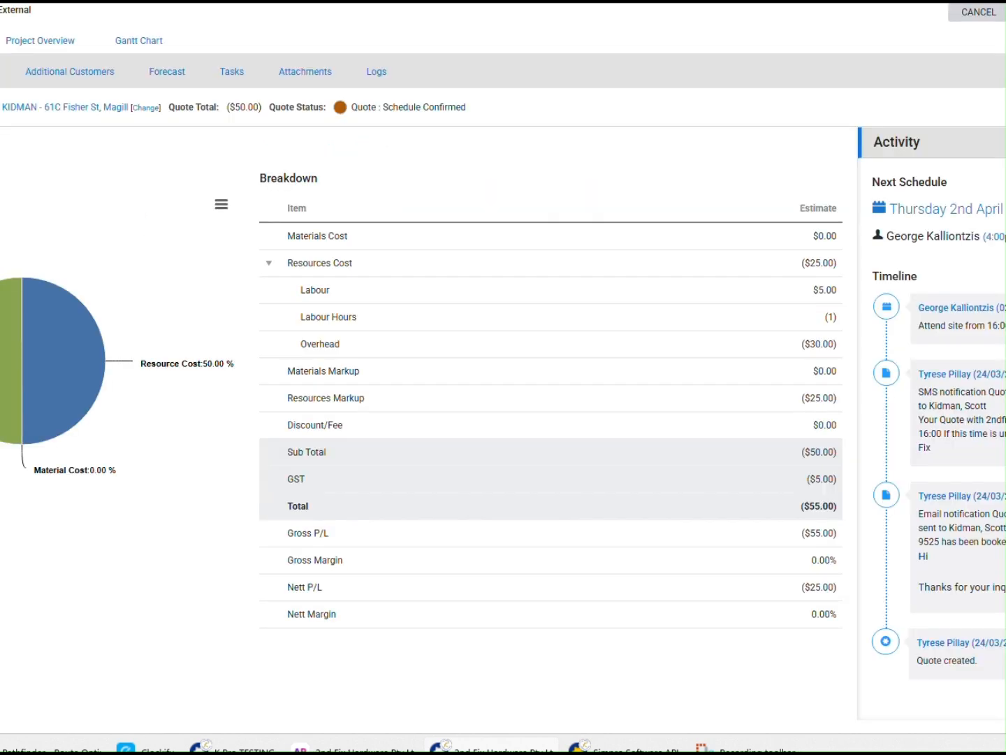
Step: Remove the customer's surname prefix from the Magill quote's site name, leaving only the address, and save the site
{"action": "left_click", "coordinate": [51, 108]}
{"action": "left_click_drag", "start_coordinate": [97, 167], "coordinate": [37, 170]}
{"action": "key", "text": "BackSpace"}
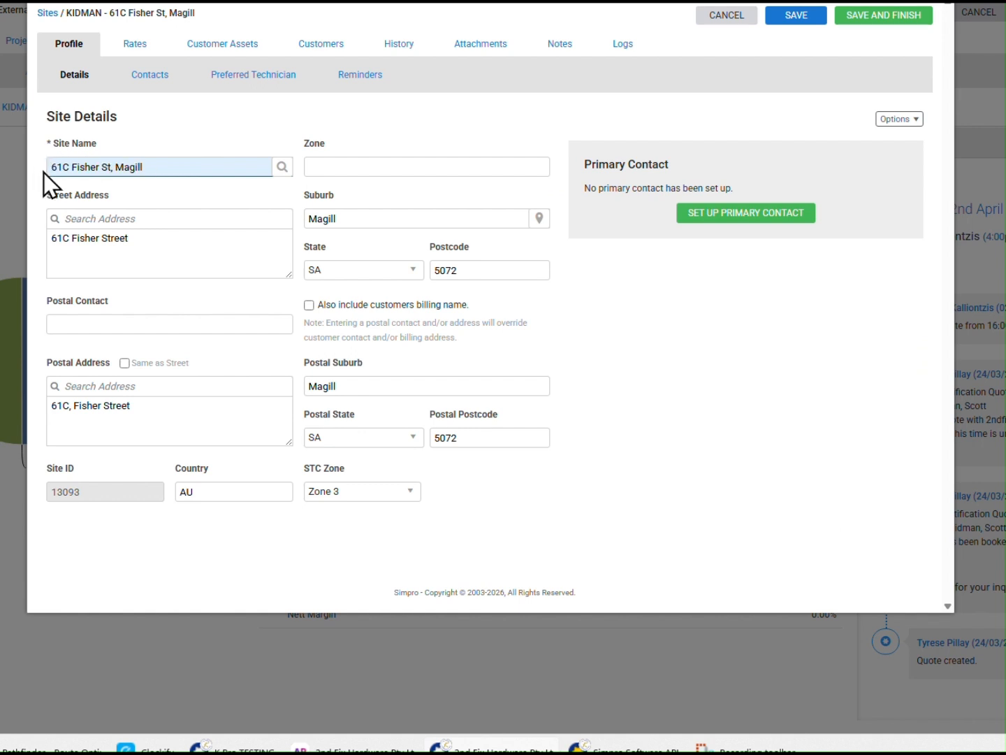
{"action": "left_click", "coordinate": [798, 16]}
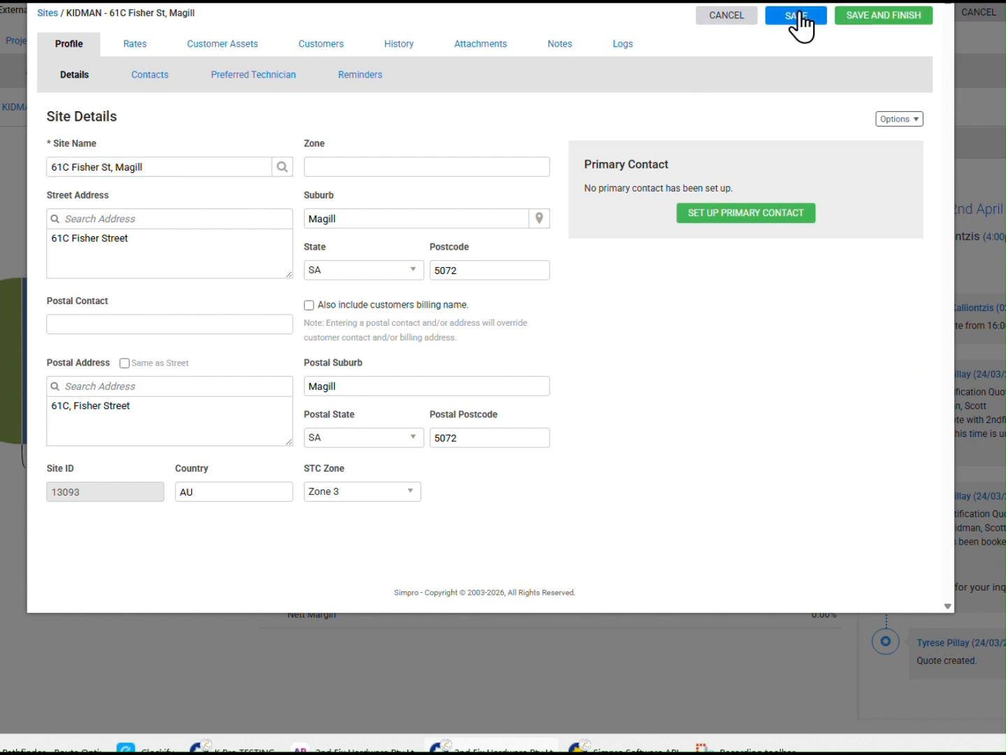
{"action": "left_click", "coordinate": [868, 20]}
Step: Switch back to K Pro Pathfinder and reload the quotes
{"action": "mouse_move", "coordinate": [493, 746]}
{"action": "left_click", "coordinate": [52, 748]}
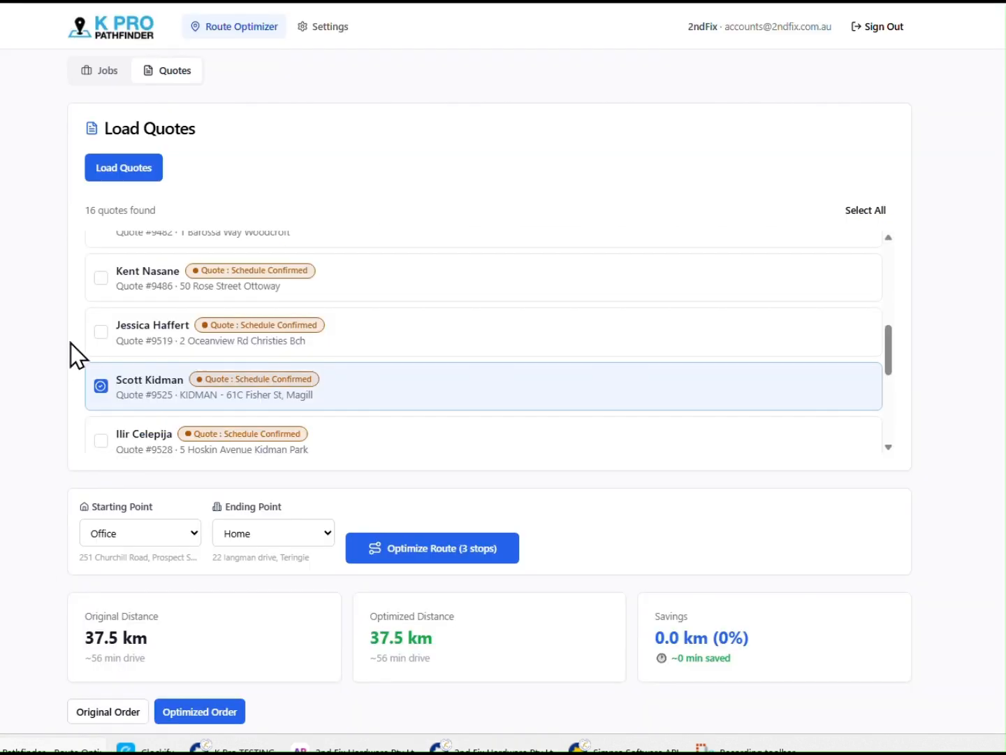
{"action": "scroll", "coordinate": [116, 316], "scroll_direction": "up", "scroll_amount": 1}
{"action": "left_click", "coordinate": [123, 172]}
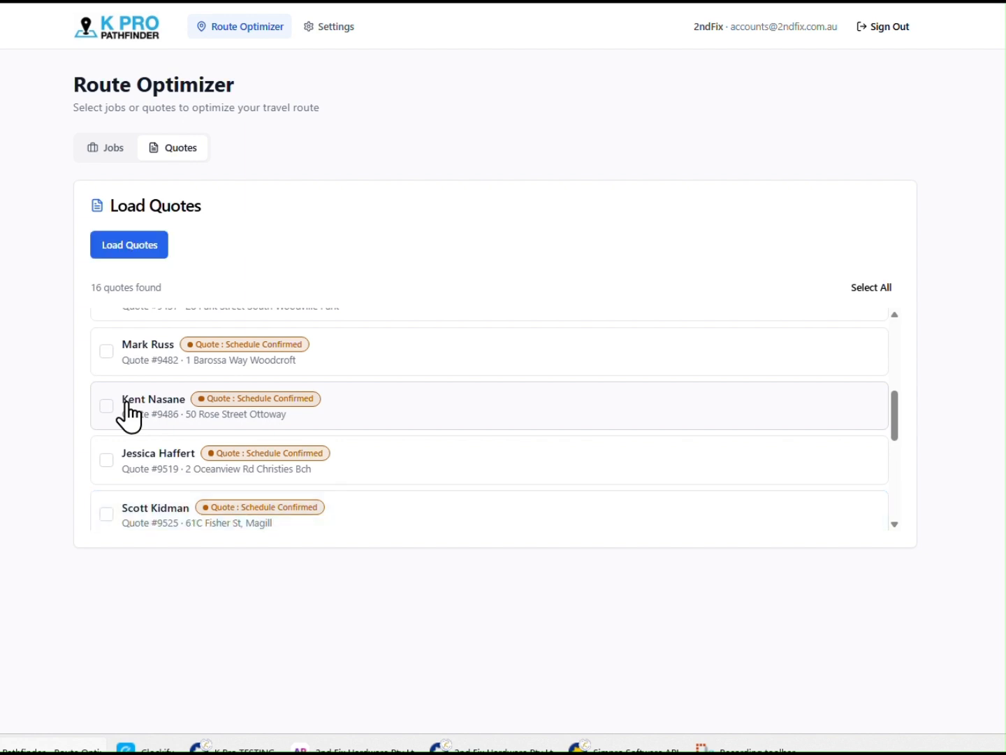
Step: Select the Henley Beach South, Magill and Blackwood quotes and optimize the three-stop route from Office to Home
{"action": "scroll", "coordinate": [129, 417], "scroll_direction": "up", "scroll_amount": 3}
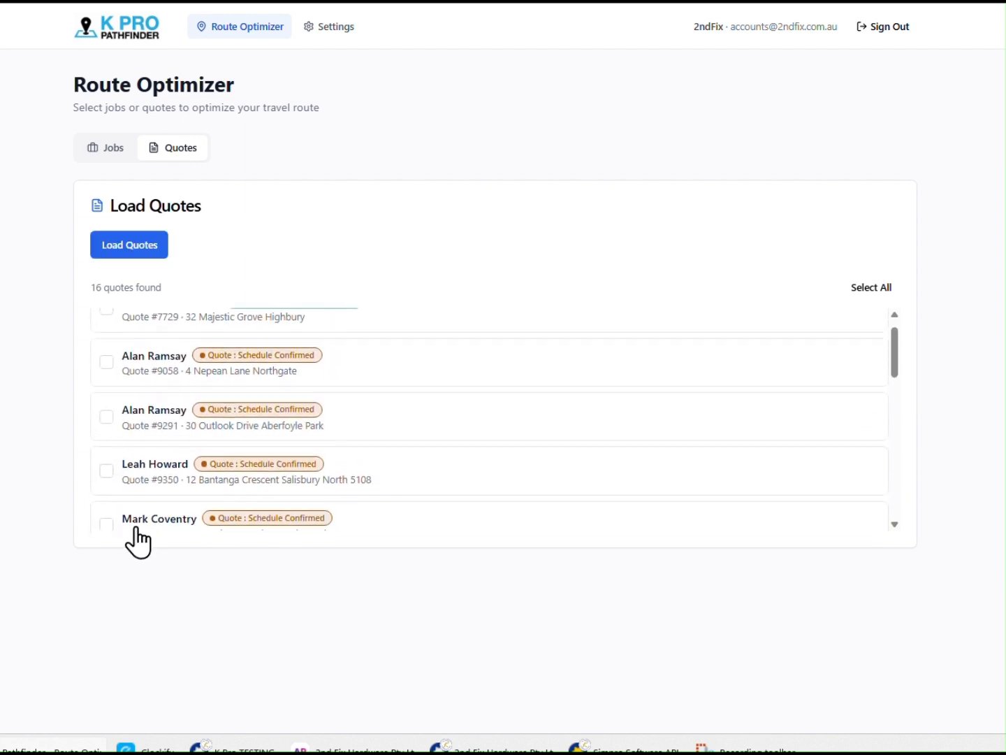
{"action": "left_click", "coordinate": [105, 524]}
{"action": "scroll", "coordinate": [157, 490], "scroll_direction": "down", "scroll_amount": 4}
{"action": "scroll", "coordinate": [159, 480], "scroll_direction": "down", "scroll_amount": 1}
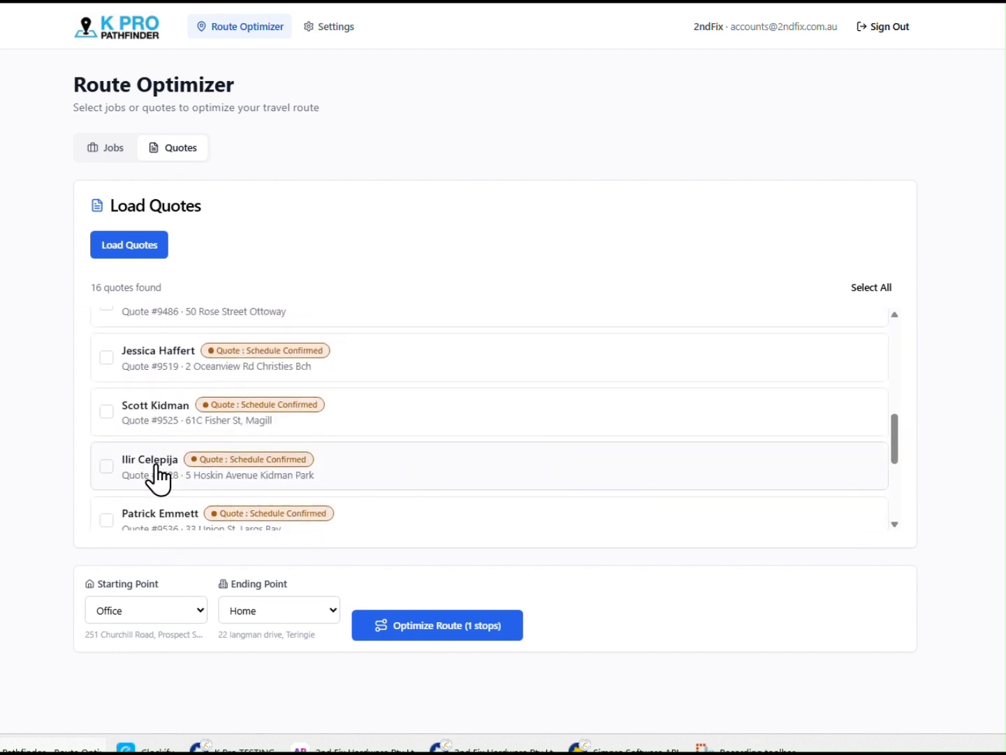
{"action": "left_click", "coordinate": [110, 409]}
{"action": "scroll", "coordinate": [126, 444], "scroll_direction": "down", "scroll_amount": 5}
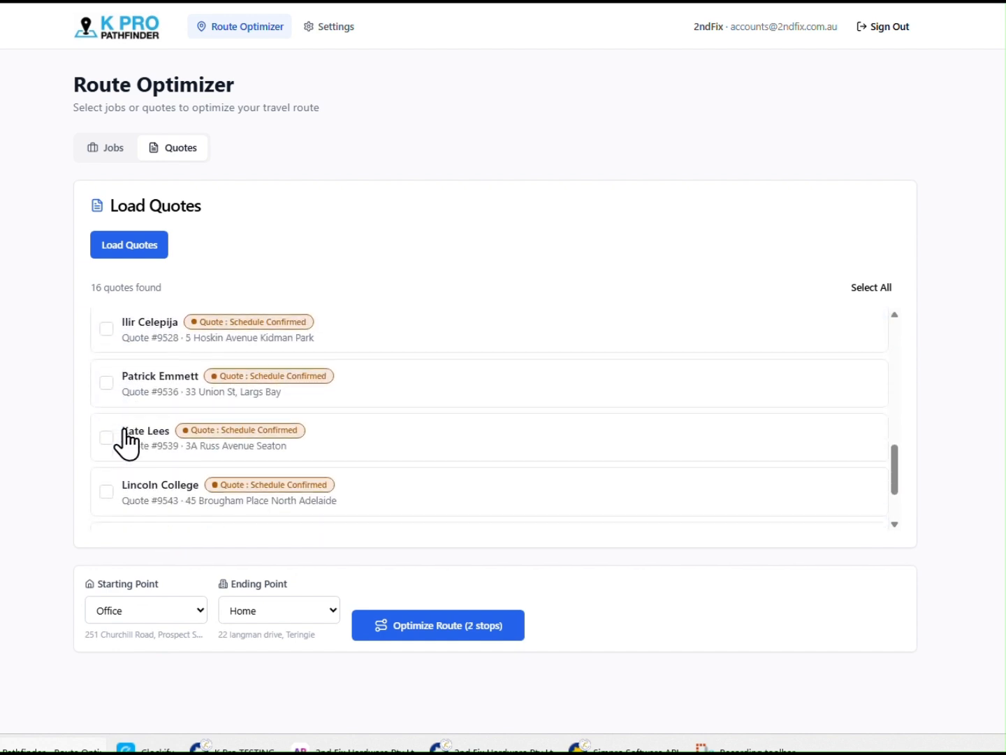
{"action": "left_click", "coordinate": [117, 454]}
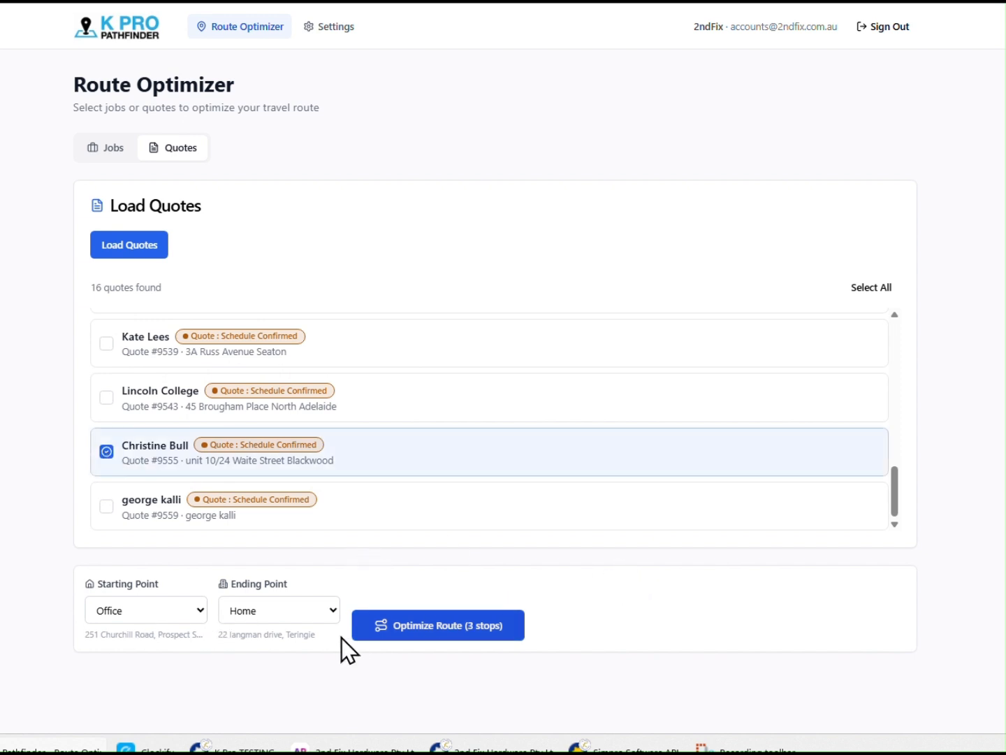
{"action": "left_click", "coordinate": [419, 628]}
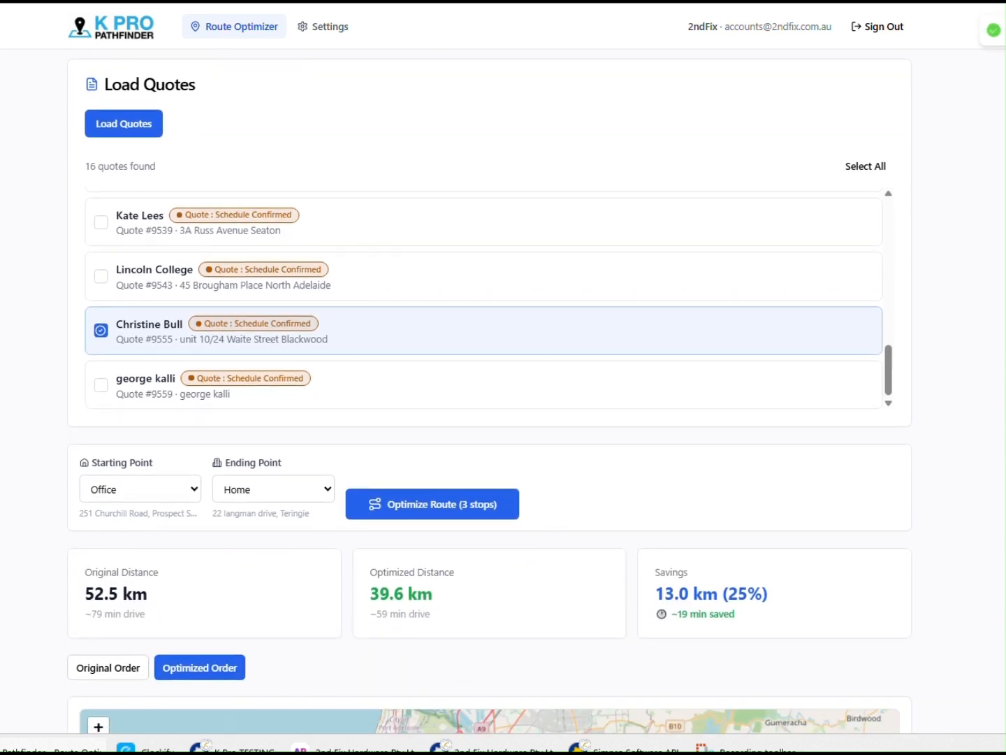
Step: Examine the optimized route on the map, checking the positions of stops 1, 2 and 3 relative to the end point
{"action": "scroll", "coordinate": [494, 431], "scroll_direction": "down", "scroll_amount": 3}
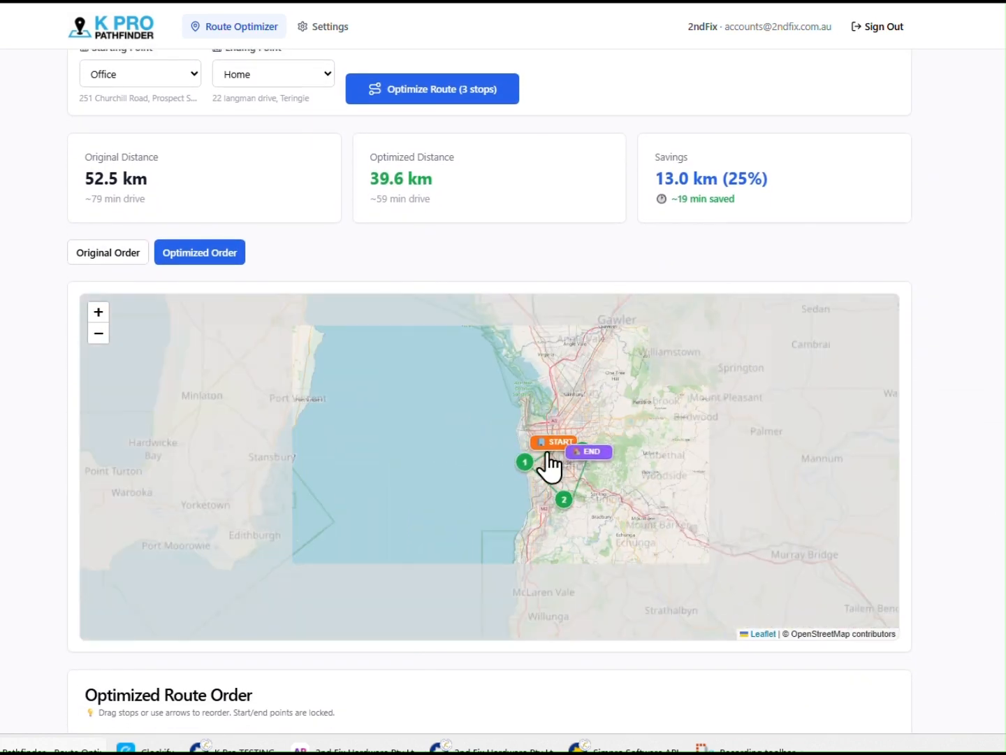
{"action": "scroll", "coordinate": [577, 476], "scroll_direction": "up", "scroll_amount": 4}
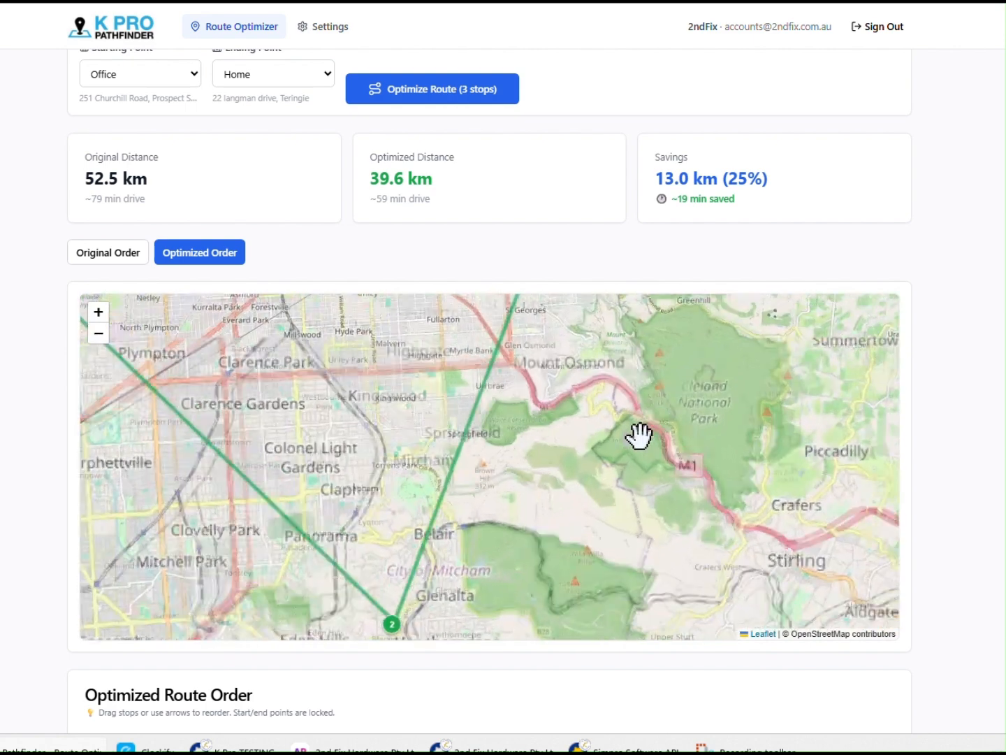
{"action": "left_click_drag", "start_coordinate": [601, 443], "coordinate": [614, 602]}
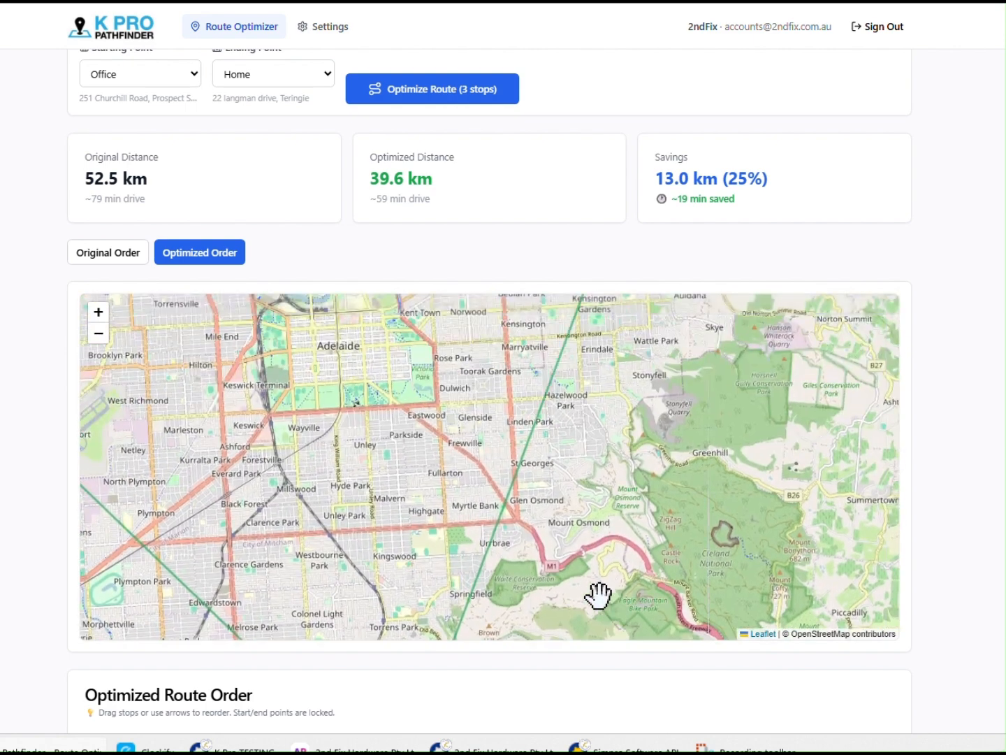
{"action": "left_click", "coordinate": [98, 333]}
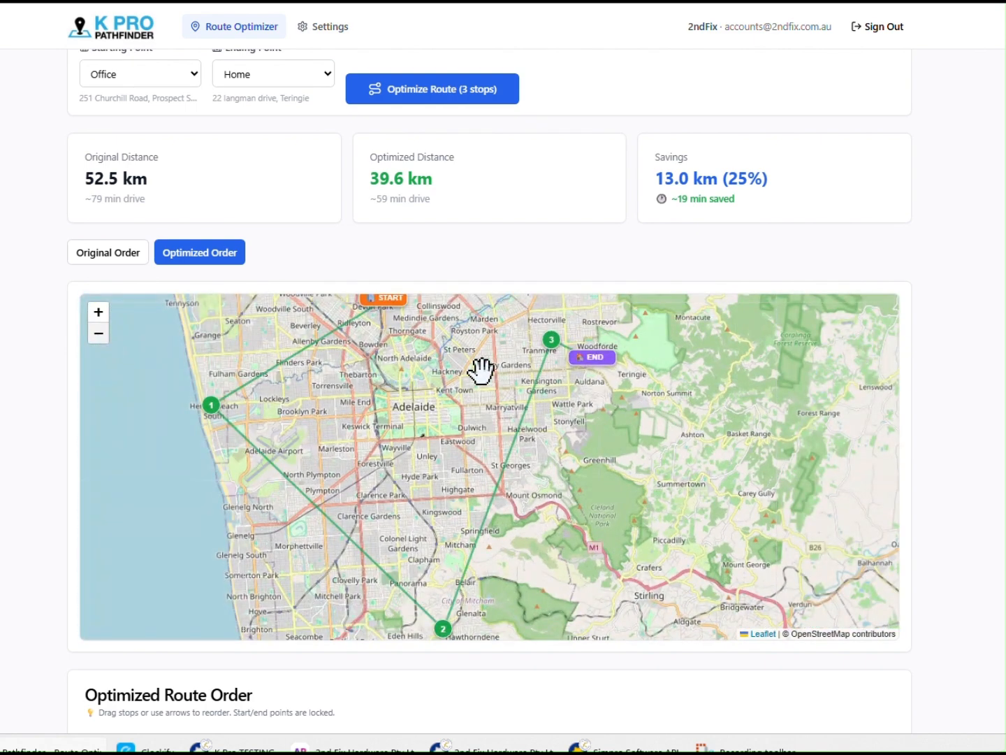
{"action": "mouse_move", "coordinate": [457, 380]}
{"action": "left_mouse_down"}
{"action": "mouse_move", "coordinate": [449, 406]}
{"action": "mouse_move", "coordinate": [448, 362]}
{"action": "left_mouse_up"}
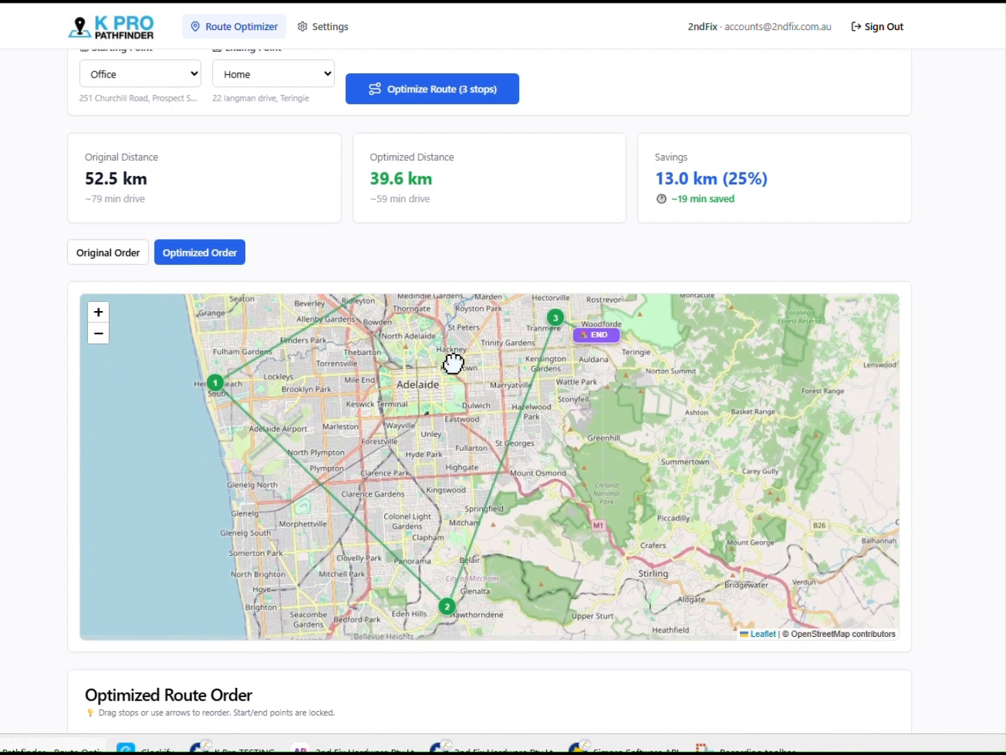